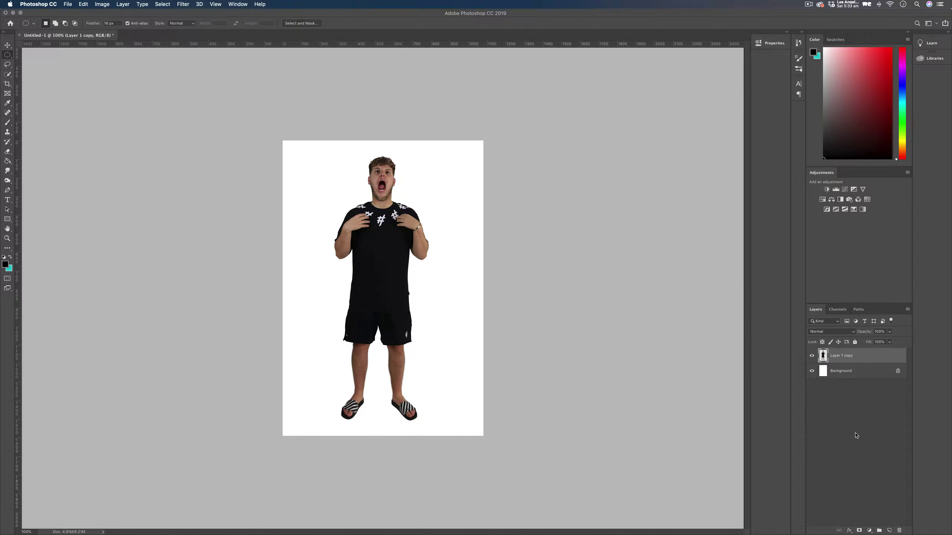
Switch to the Move tool so transform bounds appear around the cut-out man on Layer 1 copy.
key("v")
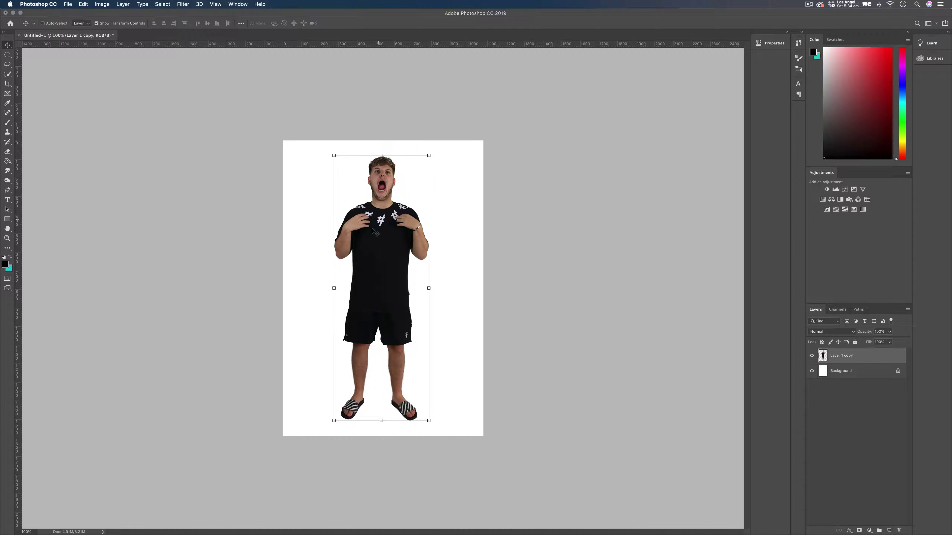
Reposition the man on Layer 1 copy, undoing a stray move and nudging him slightly lower right.
mouse_move(375, 228)
left_mouse_down()
mouse_move(357, 236)
mouse_move(377, 211)
mouse_move(369, 220)
left_mouse_up()
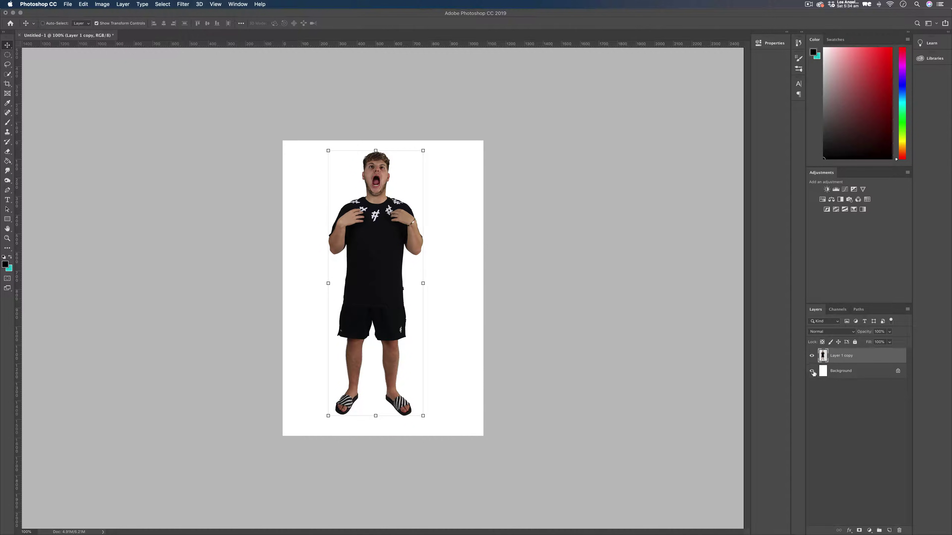
left_click(812, 371)
left_click_drag(406, 293, 404, 297)
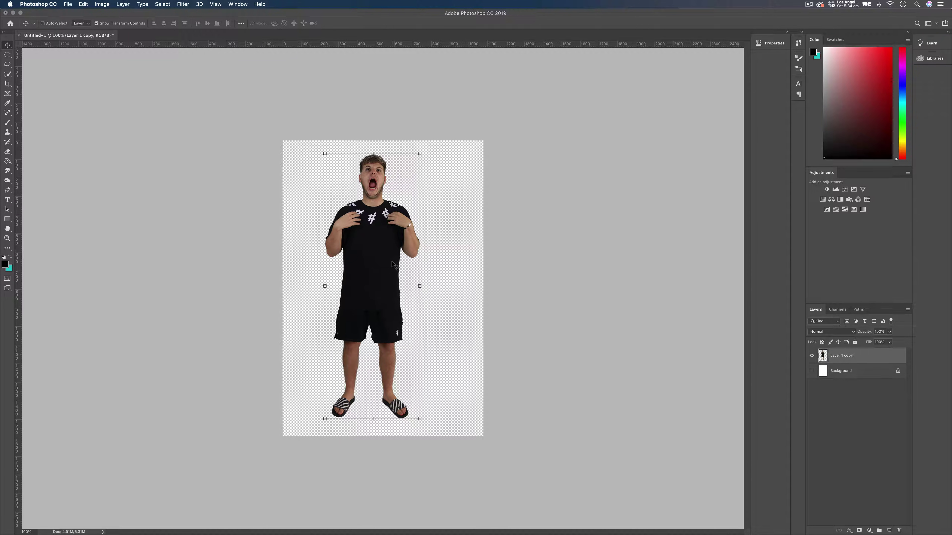
key("super+z")
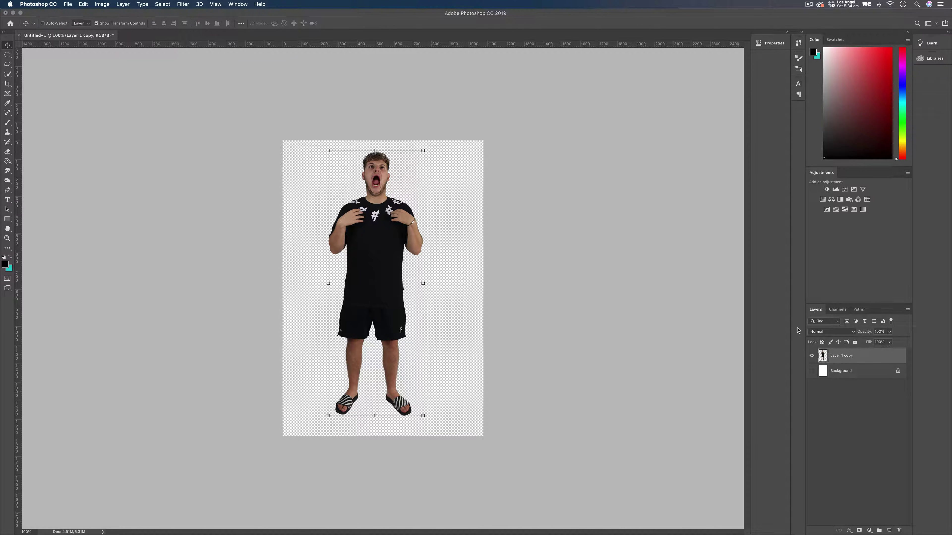
left_click(811, 371)
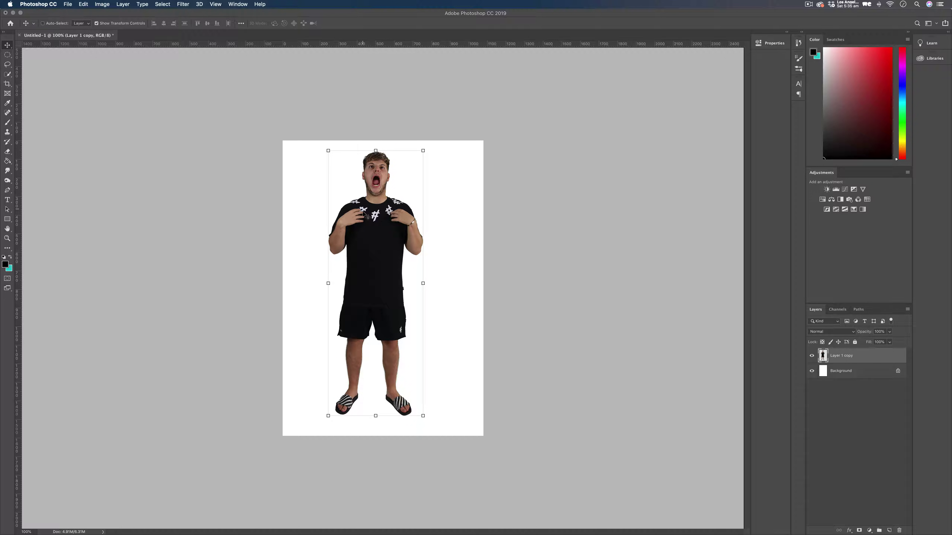
left_click_drag(375, 260, 377, 259)
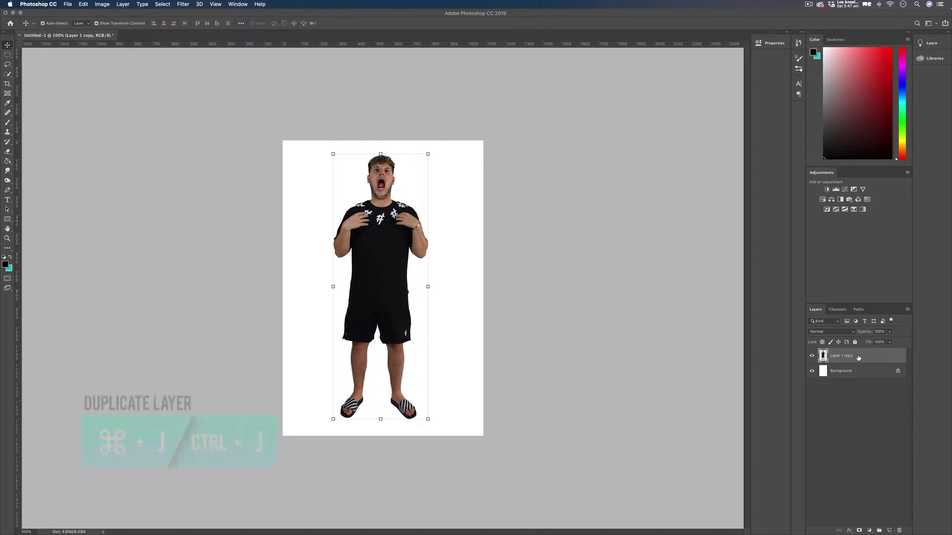
Duplicate Layer 1 copy as Layer 1 copy 2 and hide the original Layer 1 copy.
key("super+j")
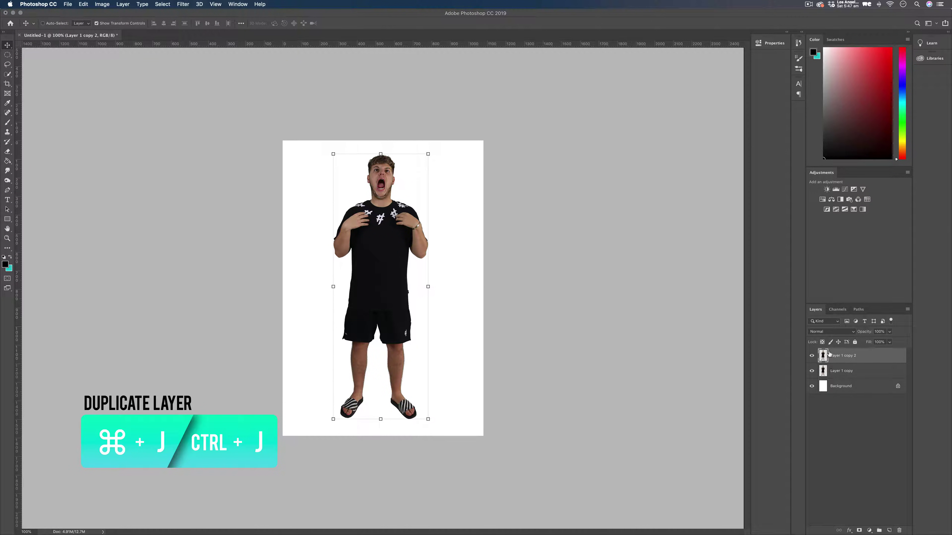
left_click(812, 371)
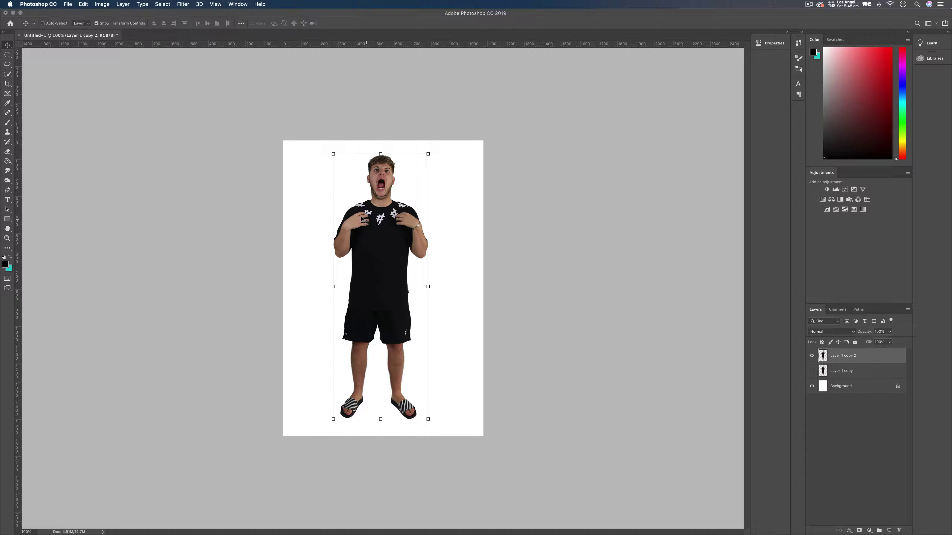
Liquify Layer 1 copy 2 with a size-400 brush, smearing the face and shirt outward.
left_click(184, 4)
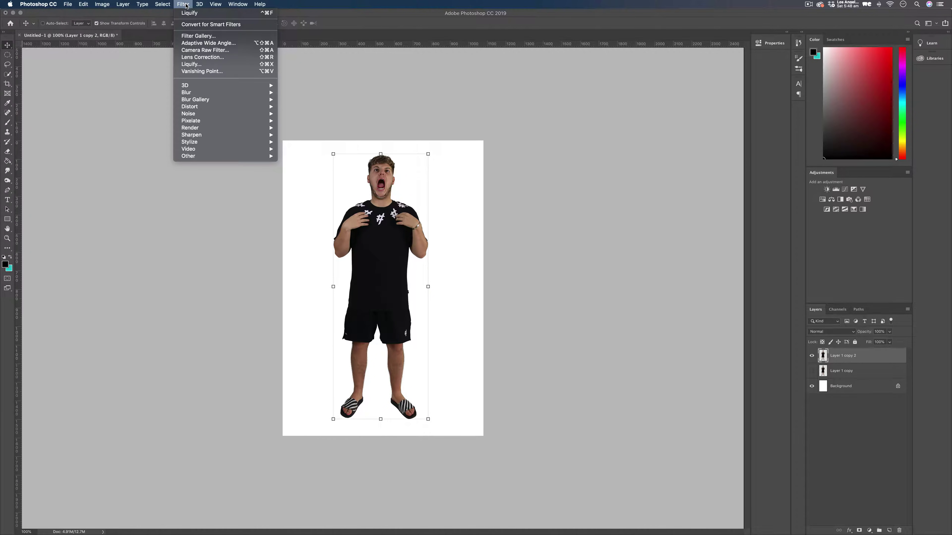
left_click(186, 64)
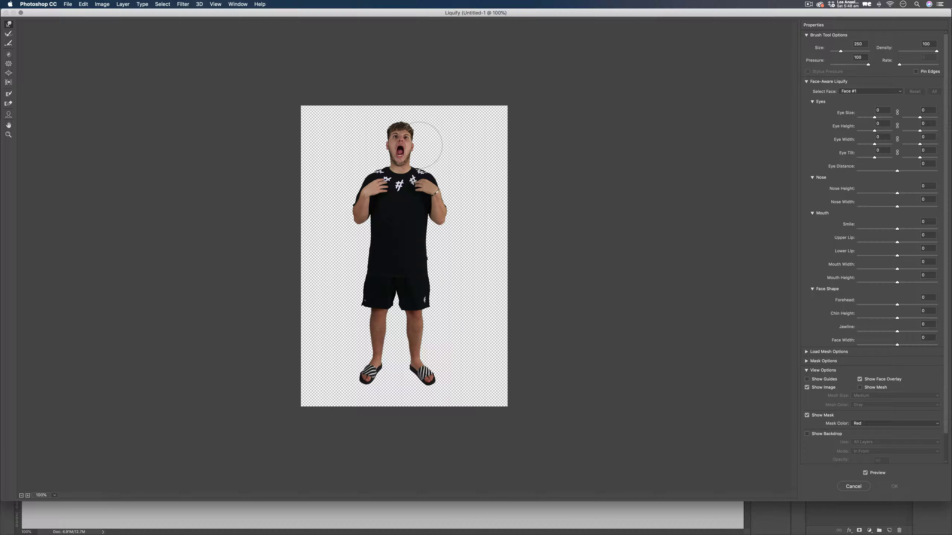
key("bracketright")
key("bracketright")
key("bracketright")
mouse_move(440, 144)
left_mouse_down()
mouse_move(451, 120)
mouse_move(456, 151)
mouse_move(482, 144)
mouse_move(437, 119)
mouse_move(451, 97)
mouse_move(464, 112)
mouse_move(516, 105)
mouse_move(482, 141)
mouse_move(515, 150)
mouse_move(442, 178)
mouse_move(493, 196)
mouse_move(469, 209)
mouse_move(502, 212)
mouse_move(437, 225)
mouse_move(506, 246)
mouse_move(429, 254)
mouse_move(521, 256)
mouse_move(442, 268)
left_mouse_up()
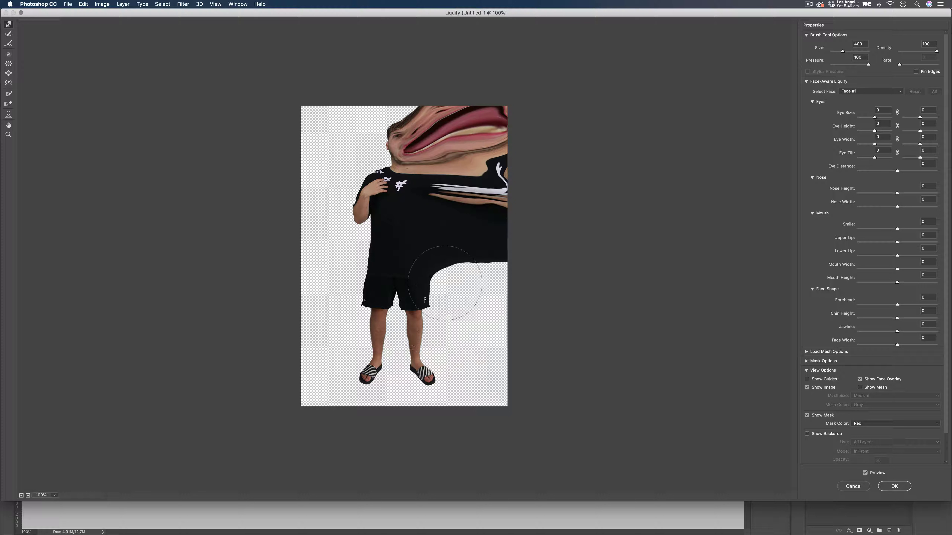
mouse_move(372, 258)
left_mouse_down()
mouse_move(269, 253)
mouse_move(329, 210)
mouse_move(278, 212)
mouse_move(322, 203)
mouse_move(286, 199)
mouse_move(375, 157)
mouse_move(337, 142)
mouse_move(307, 150)
mouse_move(326, 147)
mouse_move(297, 96)
mouse_move(330, 85)
mouse_move(352, 109)
mouse_move(392, 102)
mouse_move(416, 123)
mouse_move(389, 120)
mouse_move(360, 143)
mouse_move(328, 125)
mouse_move(348, 157)
mouse_move(345, 173)
left_mouse_up()
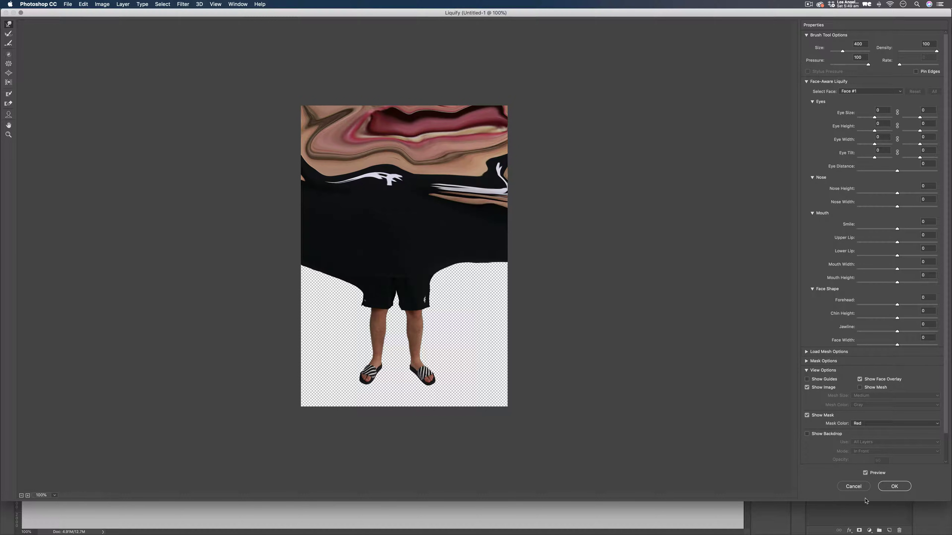
left_click(893, 486)
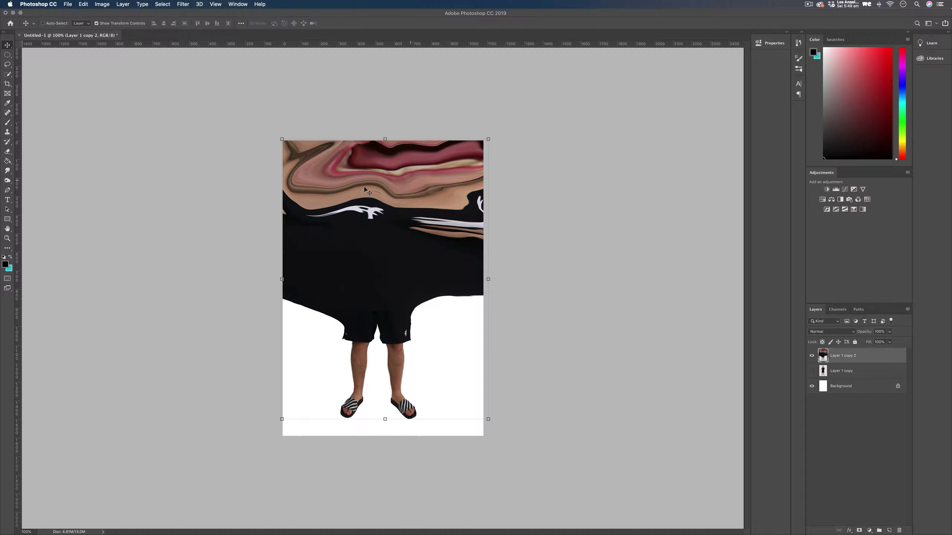
Hide Layer 1 copy 2, show Layer 1 copy and move it to the top of the stack.
left_click(812, 356)
left_click(812, 371)
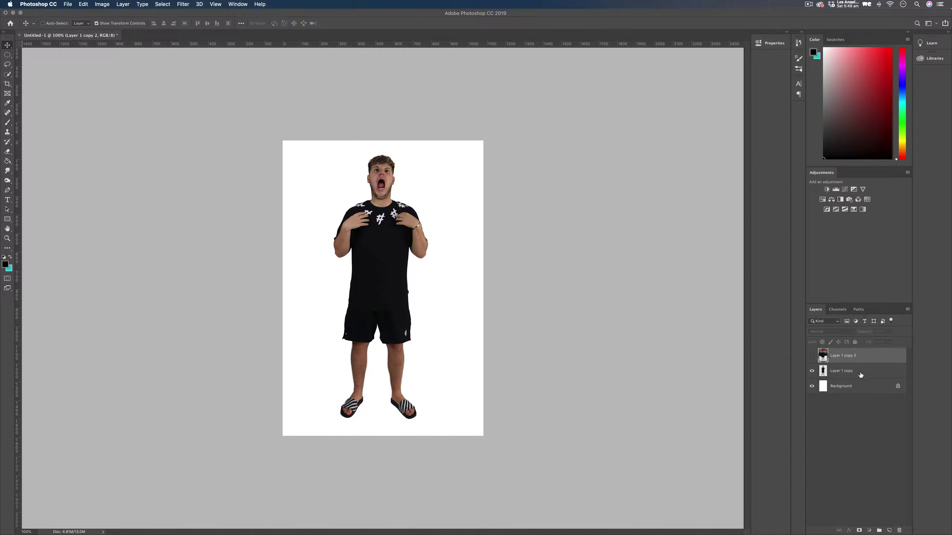
left_click_drag(861, 375, 855, 352)
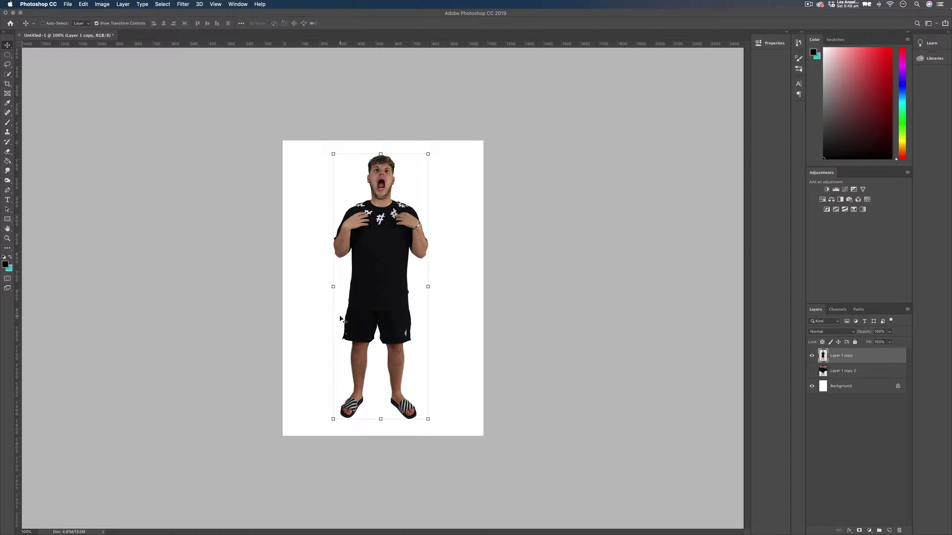
Load the first Free Broken Glass brush, test and undo a stamp, then shrink it to 1300.
key("b")
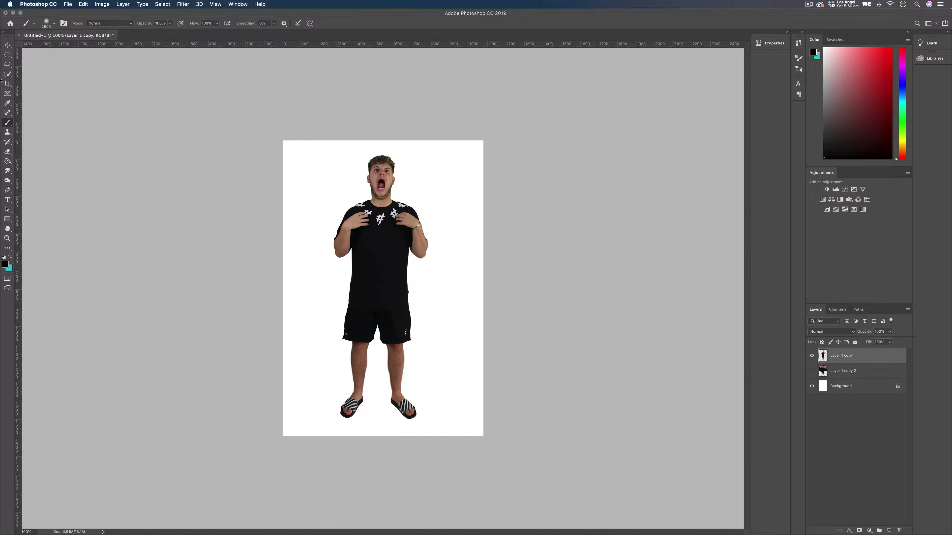
left_click(47, 23)
scroll(50, 141, "down", 10)
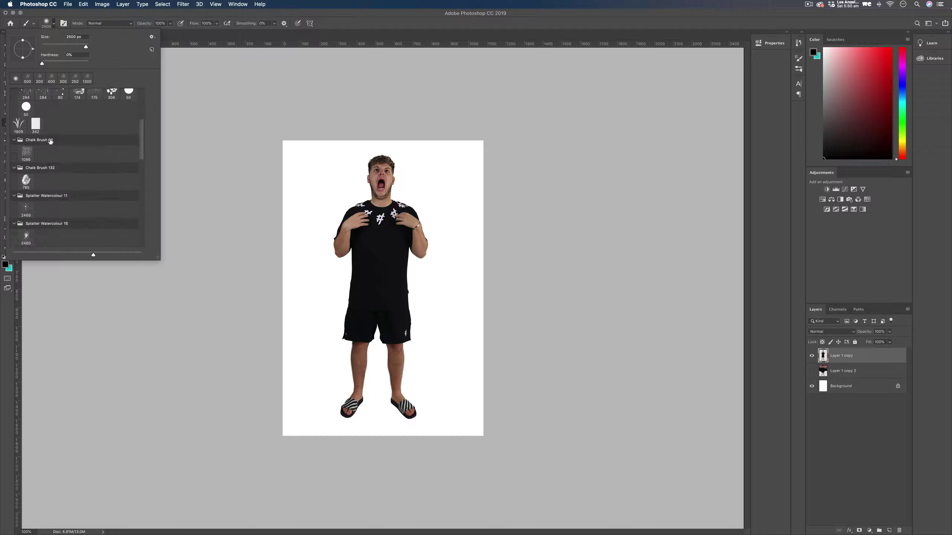
scroll(50, 141, "down", 15)
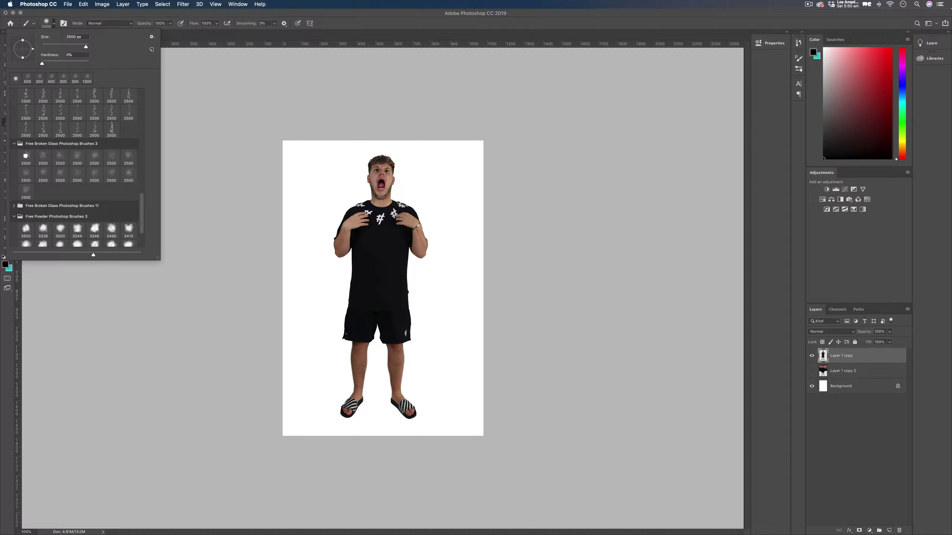
left_click(26, 155)
left_click(320, 217)
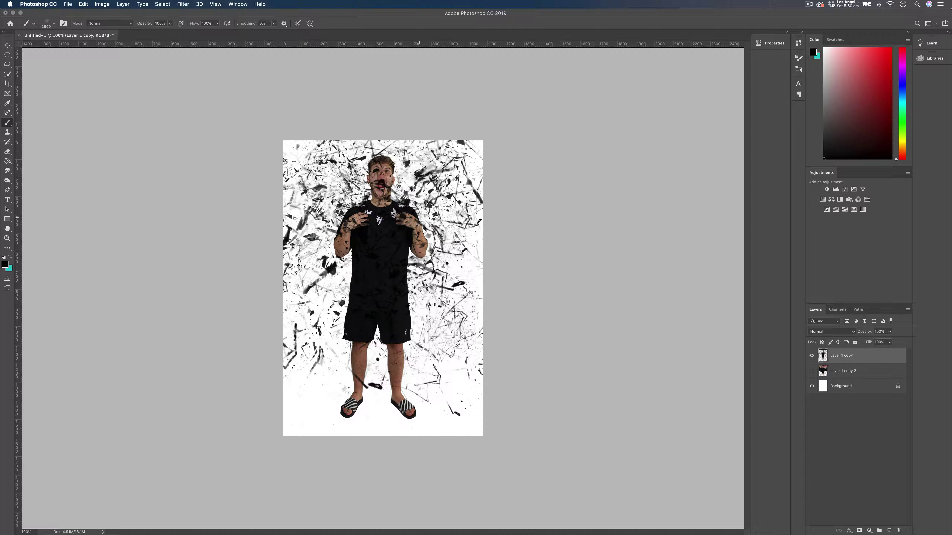
key("super+z")
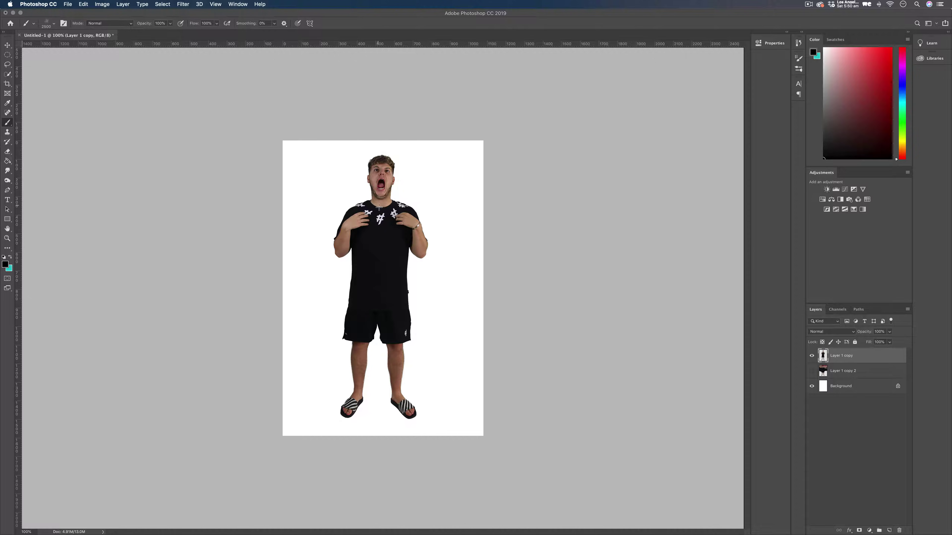
left_click(388, 207)
key("bracketleft")
key("bracketleft")
key("bracketleft")
key("bracketleft")
key("bracketleft")
key("bracketleft")
key("bracketleft")
key("bracketleft")
key("bracketleft")
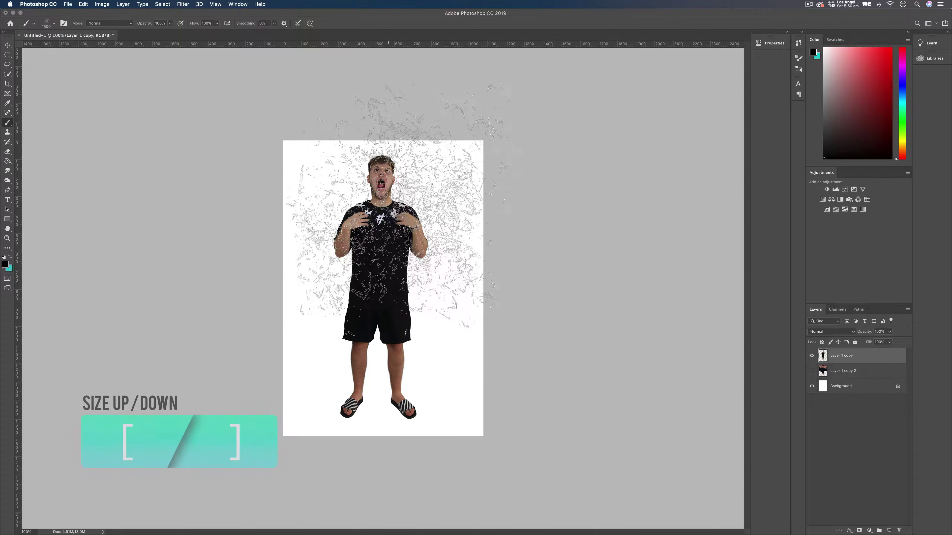
Shrink the brush to 500, add a layer mask to Layer 1 copy and set foreground to black (000000).
key("bracketleft")
key("bracketleft")
key("bracketleft")
key("bracketleft")
key("bracketleft")
key("bracketleft")
key("bracketleft")
key("bracketleft")
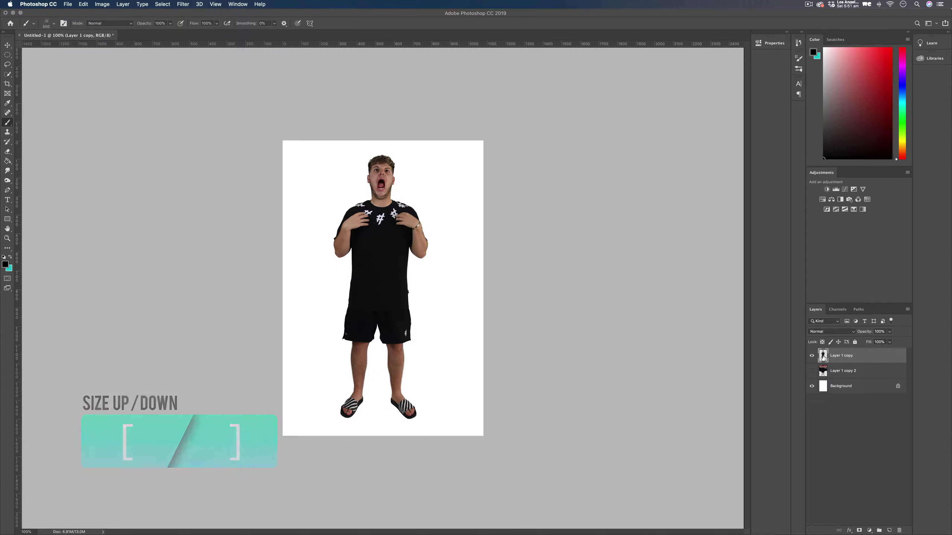
left_click(859, 530)
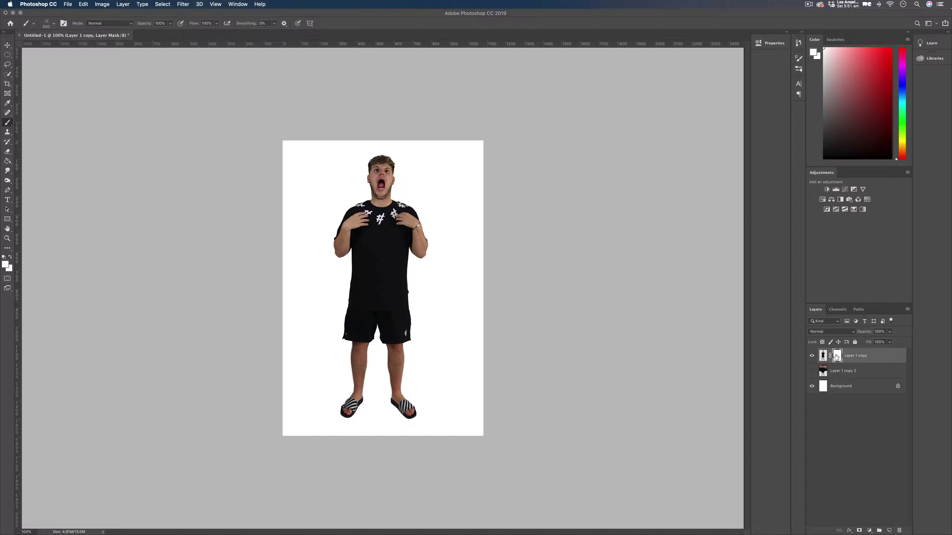
left_click(5, 265)
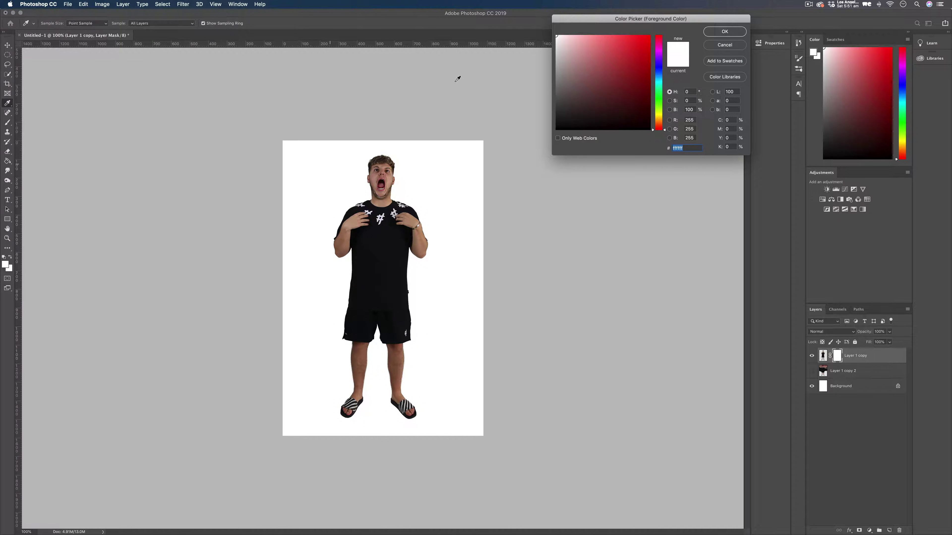
type("000000")
key("Return")
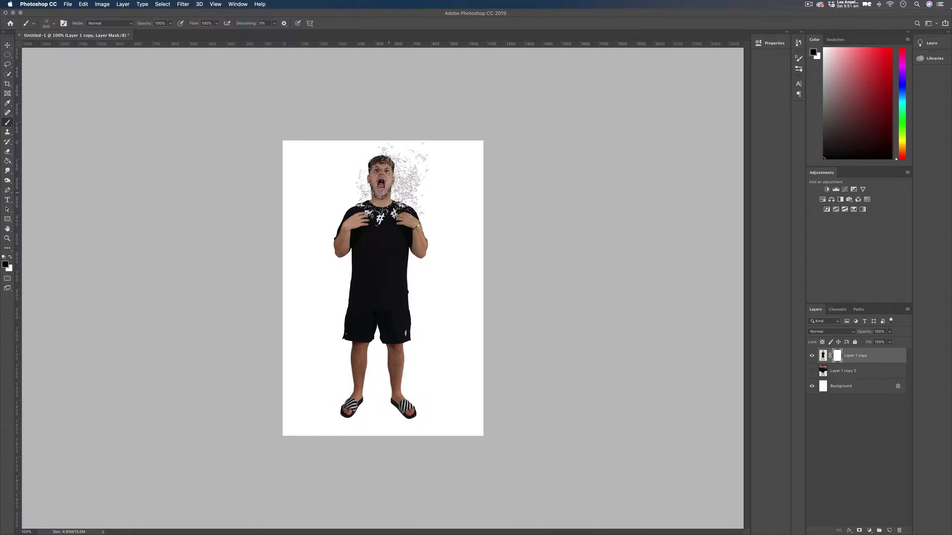
Paint broken-glass particles on the mask around the head, torso and arms at sizes 300–500.
mouse_move(414, 165)
left_mouse_down()
mouse_move(427, 203)
mouse_move(444, 209)
mouse_move(437, 241)
mouse_move(455, 251)
mouse_move(429, 248)
mouse_move(443, 289)
mouse_move(434, 293)
mouse_move(449, 281)
mouse_move(447, 221)
mouse_move(437, 208)
mouse_move(440, 254)
mouse_move(431, 202)
left_mouse_up()
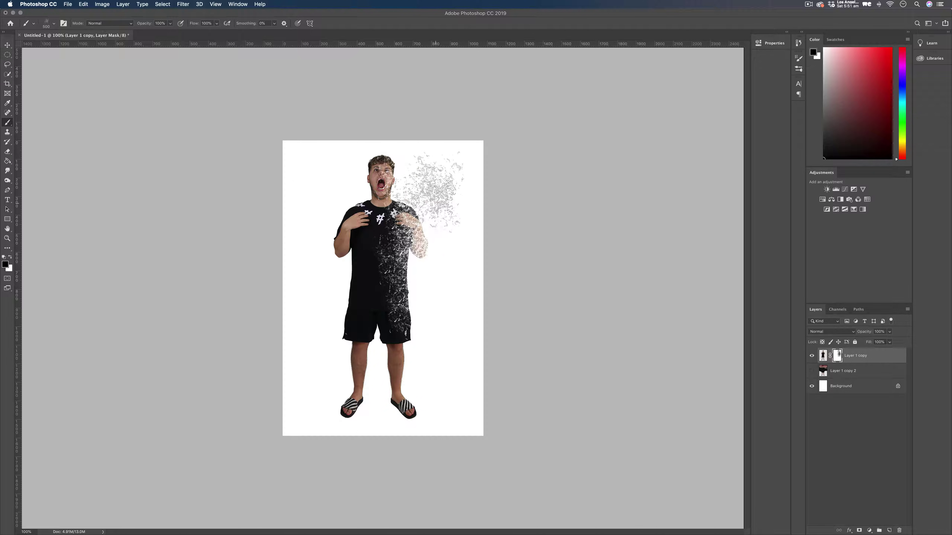
key("bracketleft")
key("bracketleft")
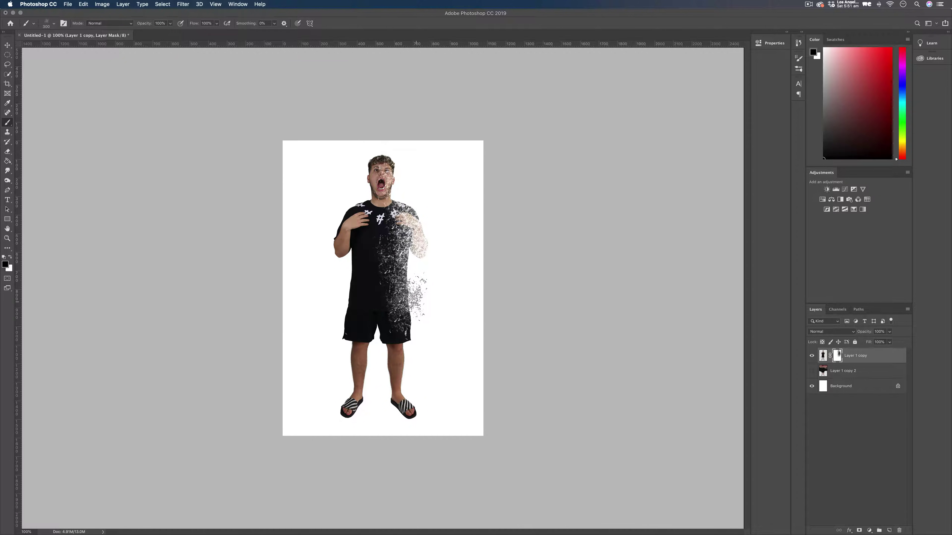
mouse_move(341, 293)
left_mouse_down()
mouse_move(341, 271)
mouse_move(325, 252)
mouse_move(337, 239)
mouse_move(325, 229)
mouse_move(350, 212)
mouse_move(366, 158)
mouse_move(353, 202)
mouse_move(323, 225)
mouse_move(333, 222)
mouse_move(335, 296)
mouse_move(321, 291)
mouse_move(332, 282)
mouse_move(334, 219)
left_mouse_up()
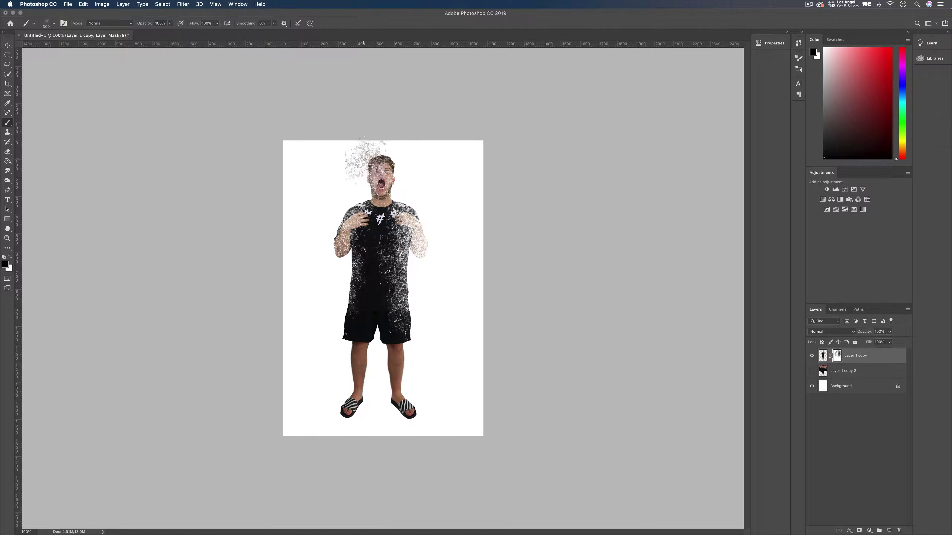
key("bracketright")
key("bracketleft")
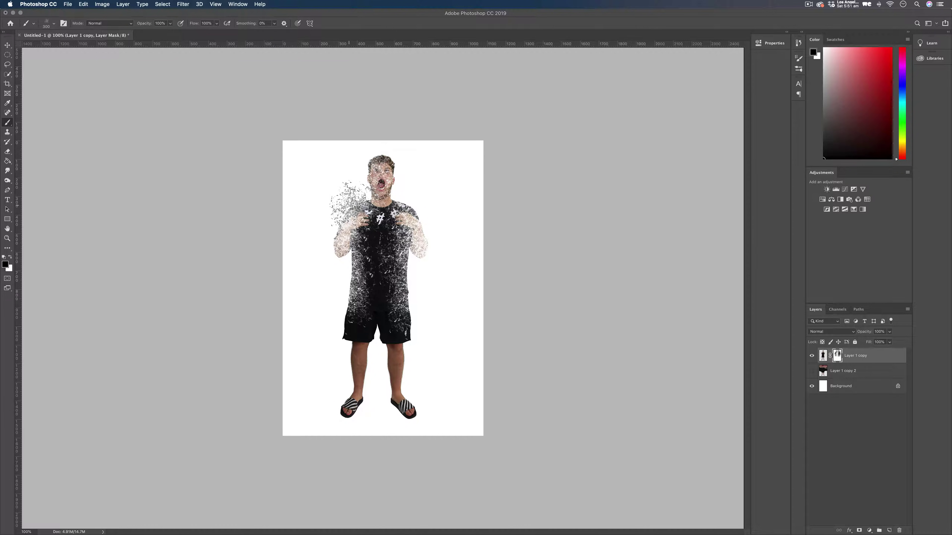
mouse_move(358, 185)
left_mouse_down()
mouse_move(362, 165)
mouse_move(336, 244)
left_mouse_up()
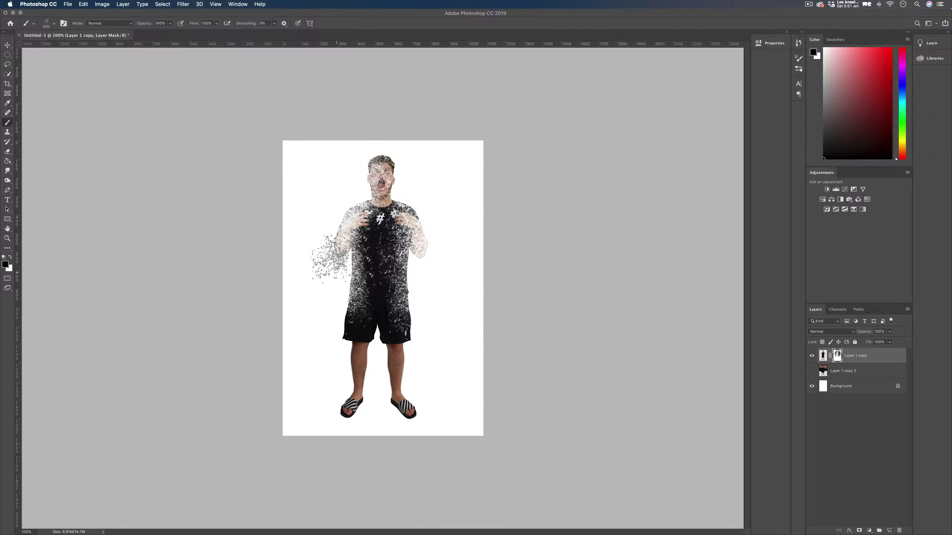
key("bracketright")
key("bracketright")
mouse_move(337, 255)
left_mouse_down()
mouse_move(311, 240)
mouse_move(322, 214)
mouse_move(300, 259)
mouse_move(326, 203)
left_mouse_up()
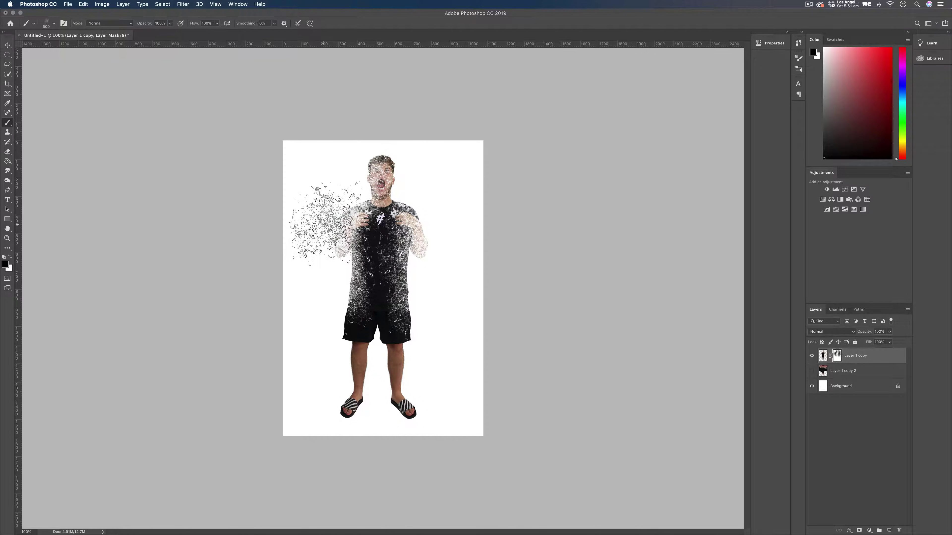
mouse_move(431, 187)
left_mouse_down()
mouse_move(465, 225)
mouse_move(442, 176)
mouse_move(461, 262)
mouse_move(430, 180)
mouse_move(431, 150)
mouse_move(450, 161)
mouse_move(428, 304)
mouse_move(457, 233)
mouse_move(416, 292)
mouse_move(391, 305)
mouse_move(406, 318)
left_mouse_up()
Zoom in on the torso and make the stretched Layer 1 copy 2 visible.
key("super+equal")
key("super+equal")
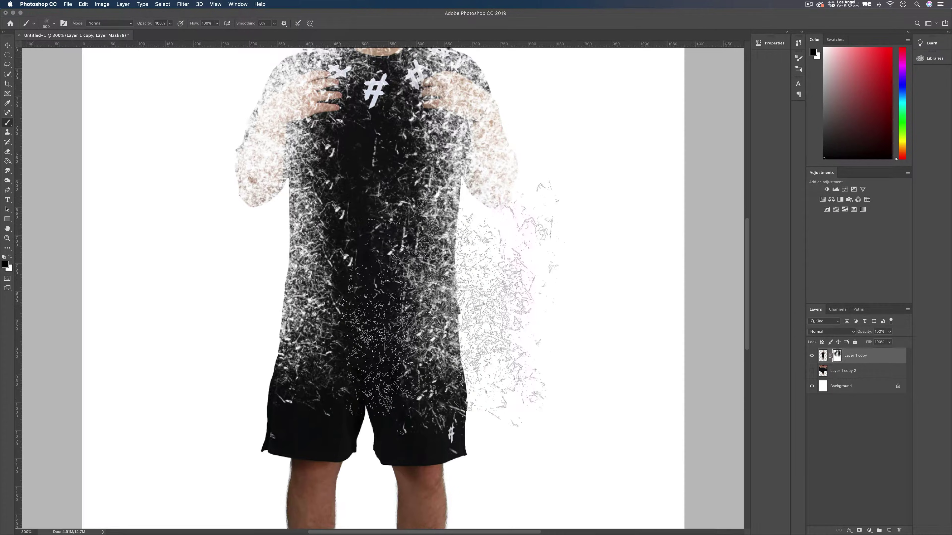
scroll(383, 289, "down", 5)
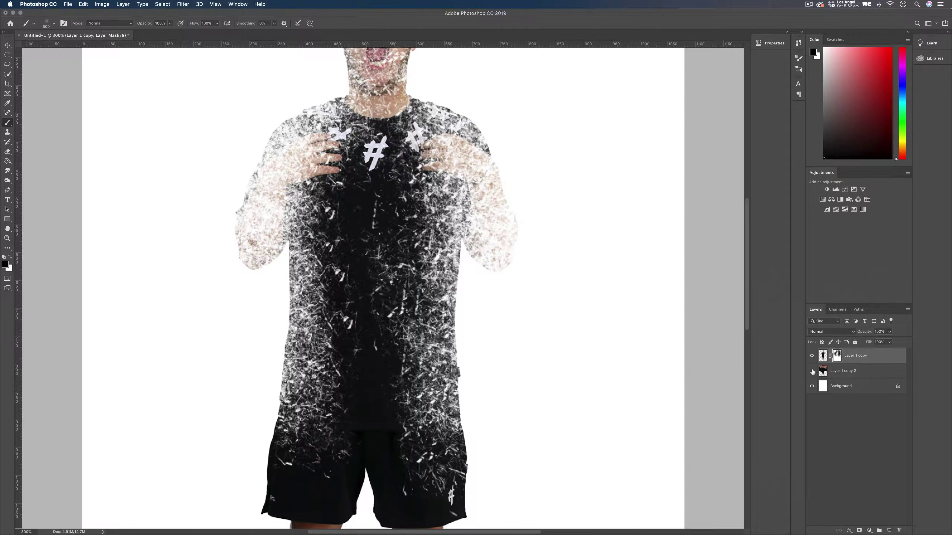
left_click(812, 370)
Fill Layer 1 copy 2's mask with black so the stretched layer is fully hidden.
key("super+1")
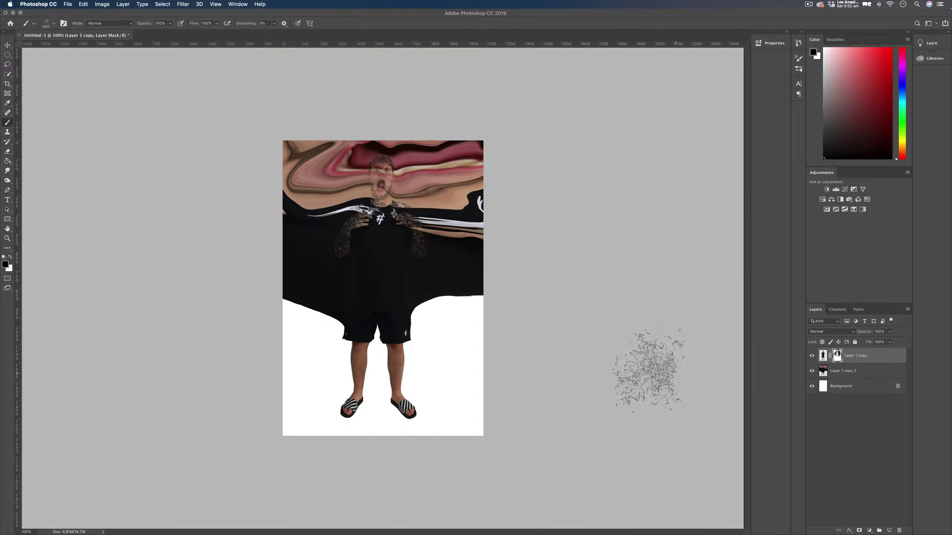
left_click(859, 373)
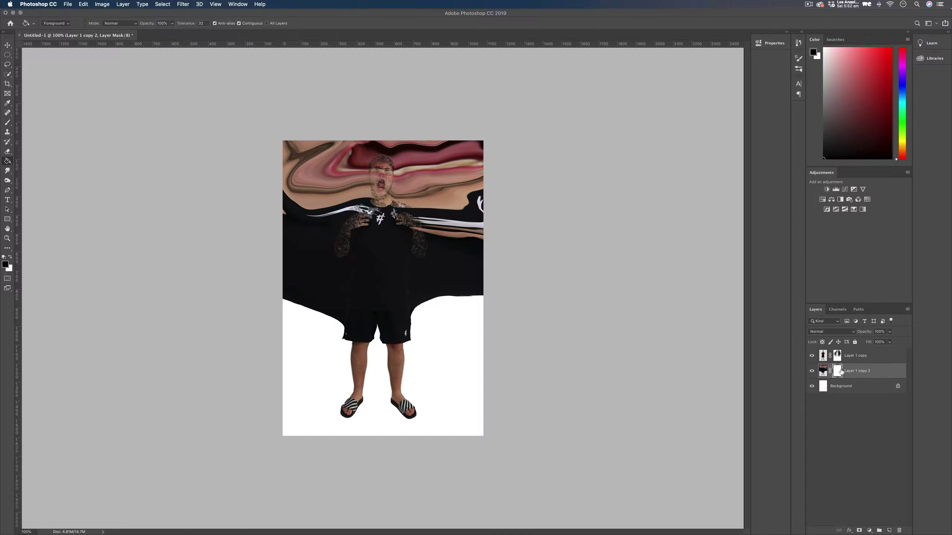
left_click(388, 279)
key("b")
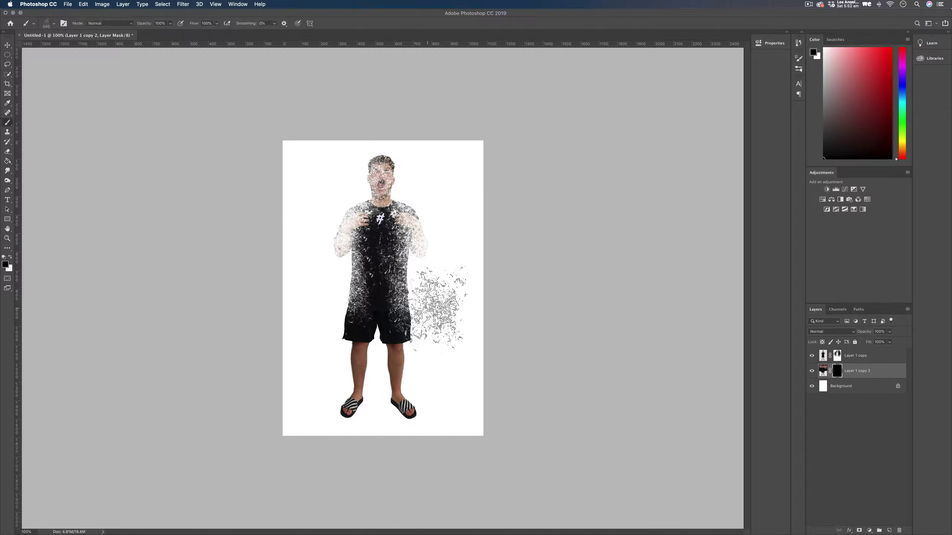
Paint white on Layer 1 copy 2's mask at sizes 600–1000, revealing particles beside and above the figure.
left_click(5, 264)
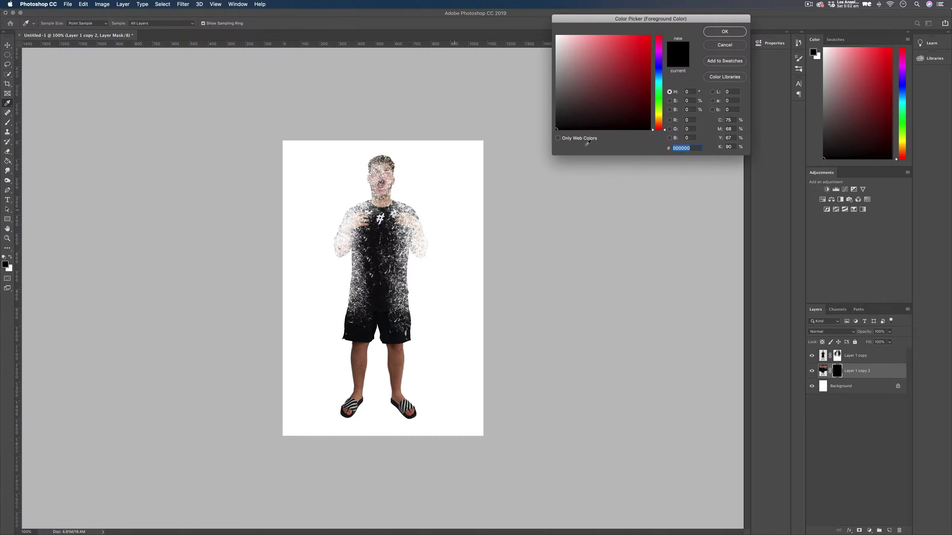
left_click(723, 33)
mouse_move(442, 270)
left_mouse_down()
mouse_move(446, 286)
mouse_move(457, 287)
mouse_move(446, 299)
mouse_move(435, 244)
mouse_move(329, 270)
mouse_move(442, 225)
mouse_move(326, 300)
left_mouse_up()
key("bracketright")
key("bracketright")
key("bracketright")
key("bracketright")
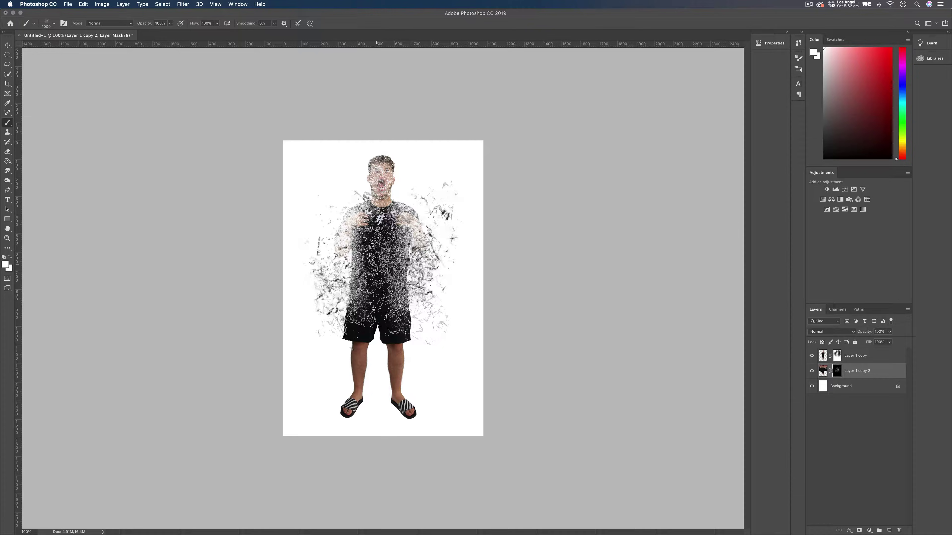
mouse_move(378, 270)
left_mouse_down()
mouse_move(375, 177)
mouse_move(364, 165)
mouse_move(375, 142)
mouse_move(374, 161)
mouse_move(337, 209)
mouse_move(322, 255)
mouse_move(333, 225)
mouse_move(367, 225)
mouse_move(487, 296)
mouse_move(401, 232)
mouse_move(431, 255)
mouse_move(468, 180)
mouse_move(484, 139)
mouse_move(477, 132)
mouse_move(515, 149)
mouse_move(503, 206)
mouse_move(457, 187)
mouse_move(485, 225)
mouse_move(487, 285)
mouse_move(515, 337)
left_mouse_up()
key("bracketleft")
key("bracketleft")
key("bracketleft")
key("bracketleft")
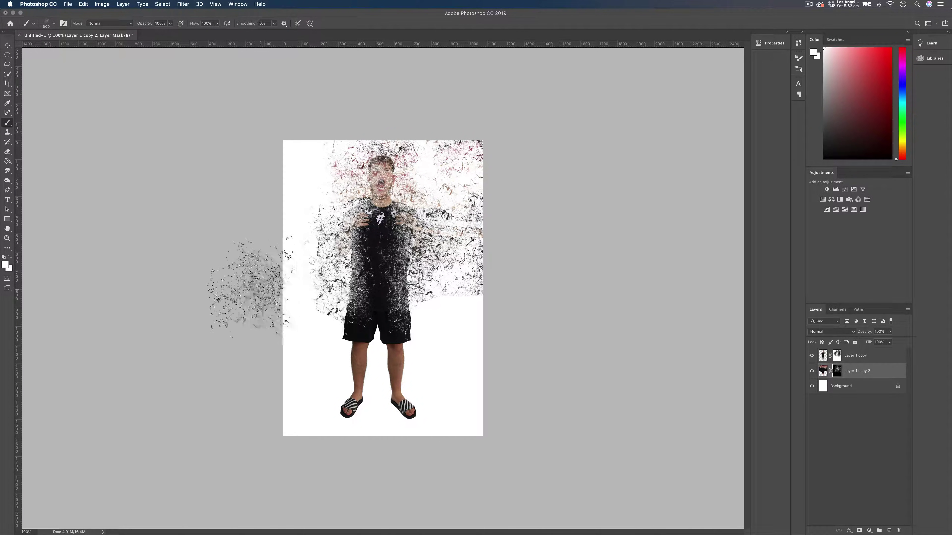
mouse_move(249, 286)
left_mouse_down()
mouse_move(268, 210)
mouse_move(288, 217)
mouse_move(300, 161)
mouse_move(409, 117)
mouse_move(463, 150)
mouse_move(506, 225)
mouse_move(435, 117)
mouse_move(569, 223)
mouse_move(449, 240)
mouse_move(442, 255)
left_mouse_up()
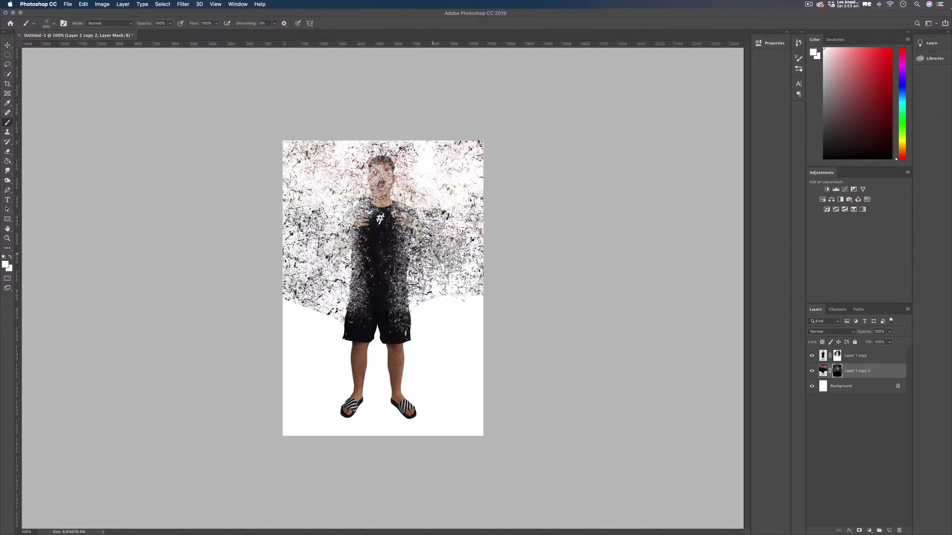
key("super+equal")
key("super+equal")
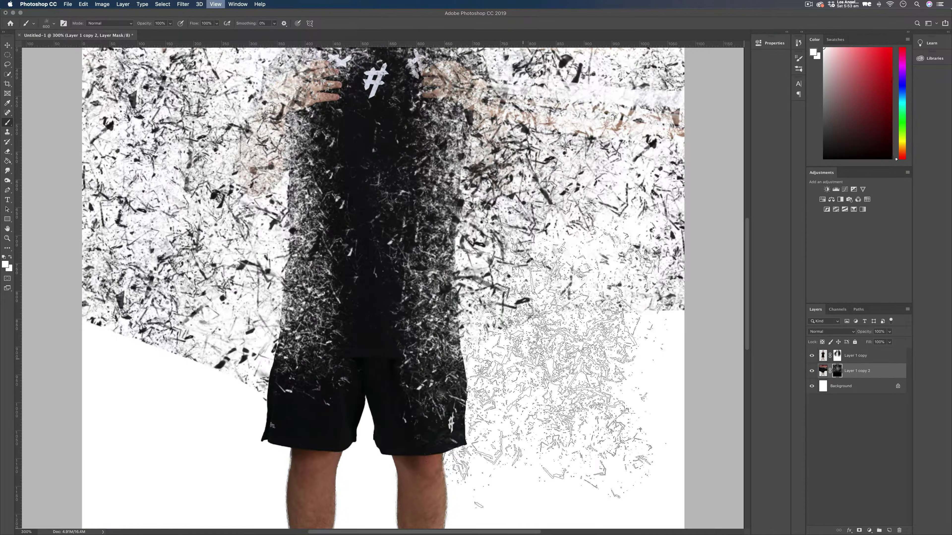
Temporarily disable, then re-enable Layer 1 copy 2's layer mask to compare.
key("v")
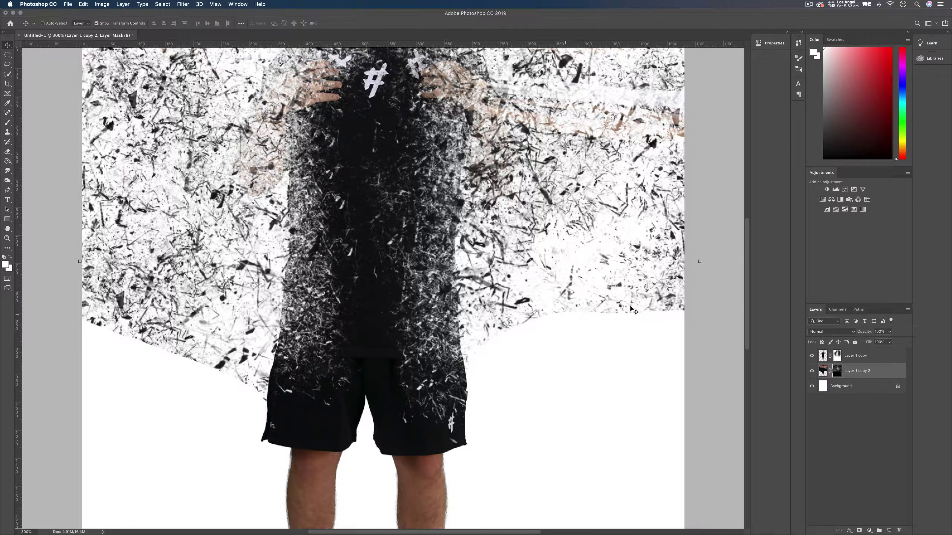
right_click(837, 370)
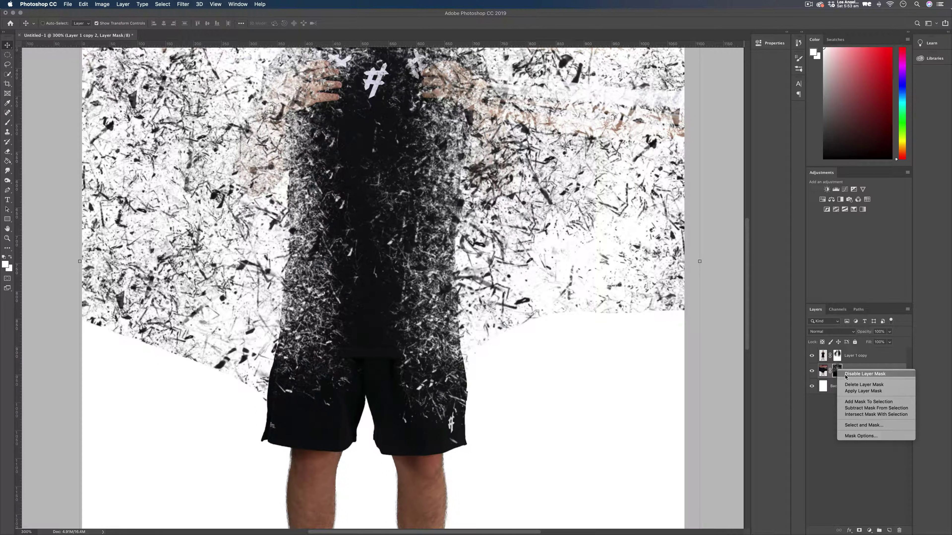
left_click(859, 374)
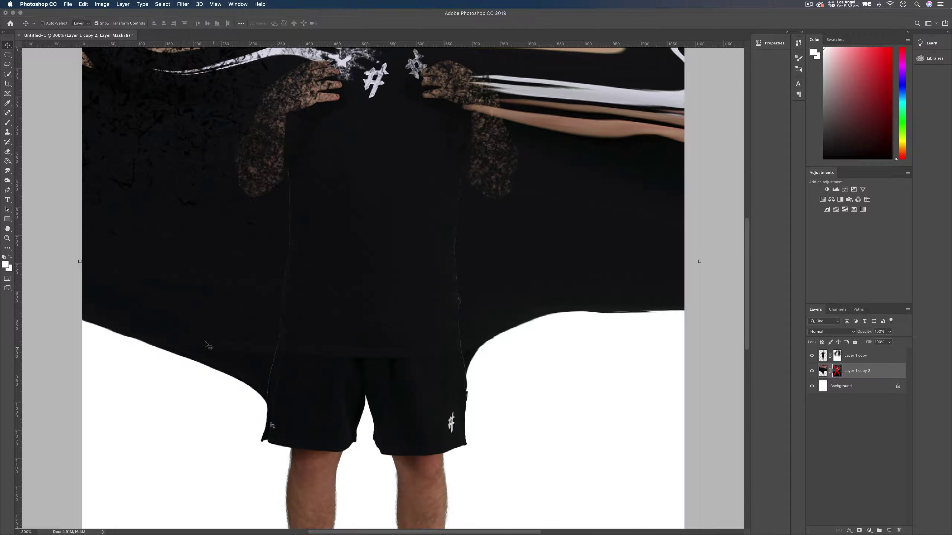
right_click(837, 370)
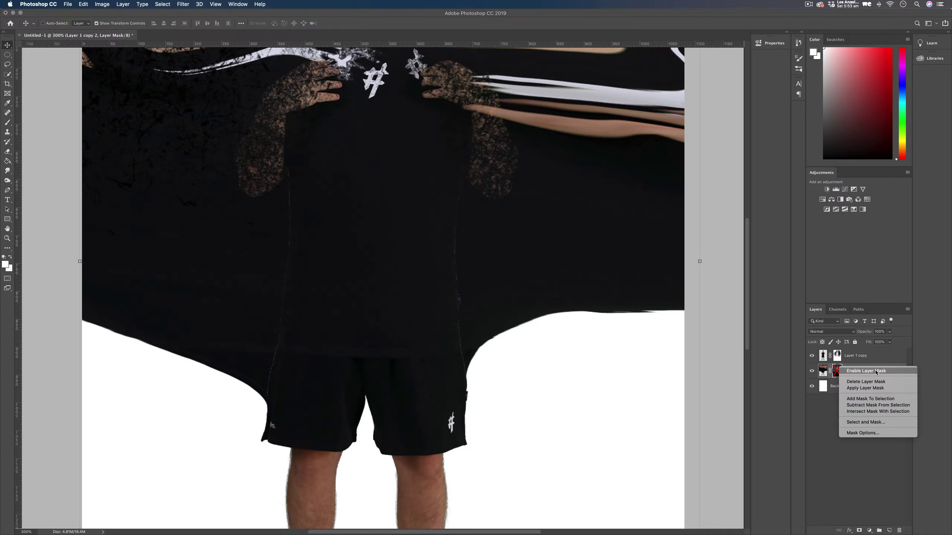
left_click(876, 371)
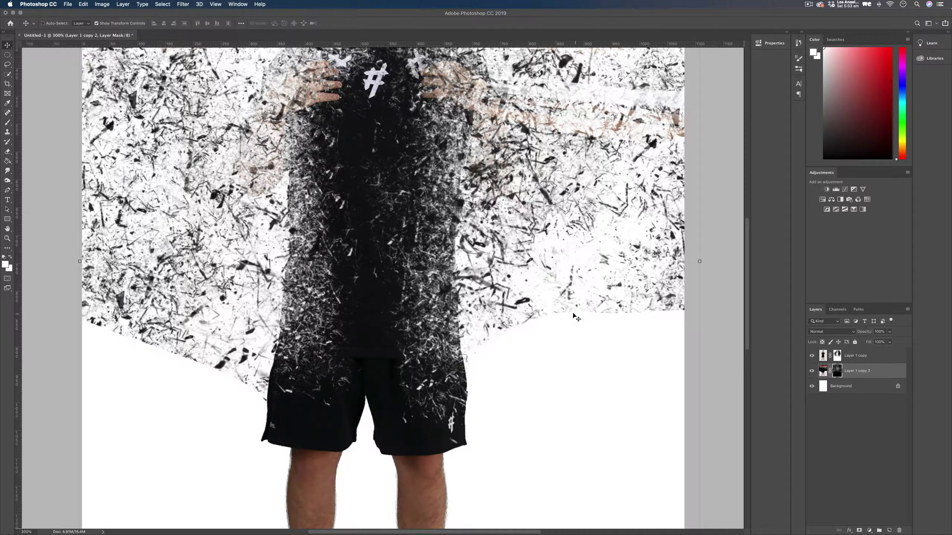
Return to the particle brush with black as the foreground colour to thin the lower particles.
key("b")
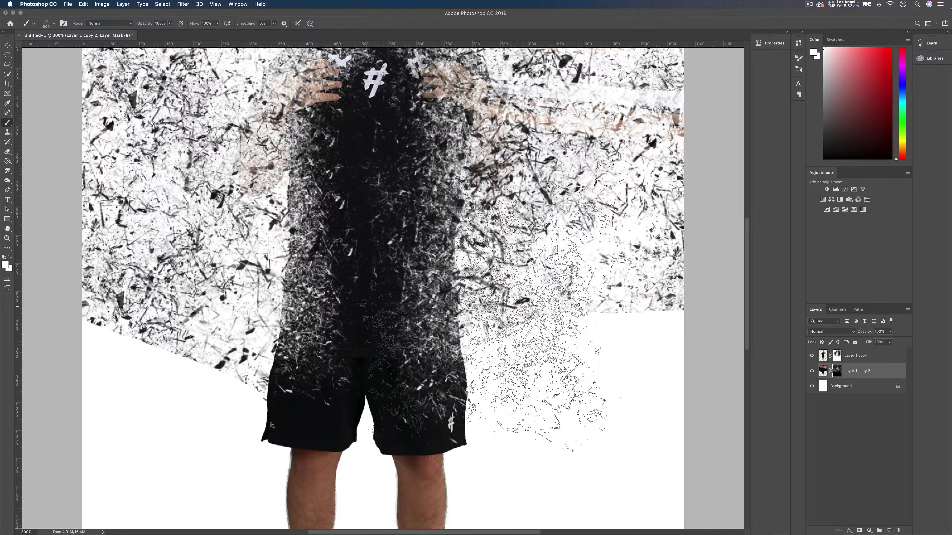
left_click(6, 265)
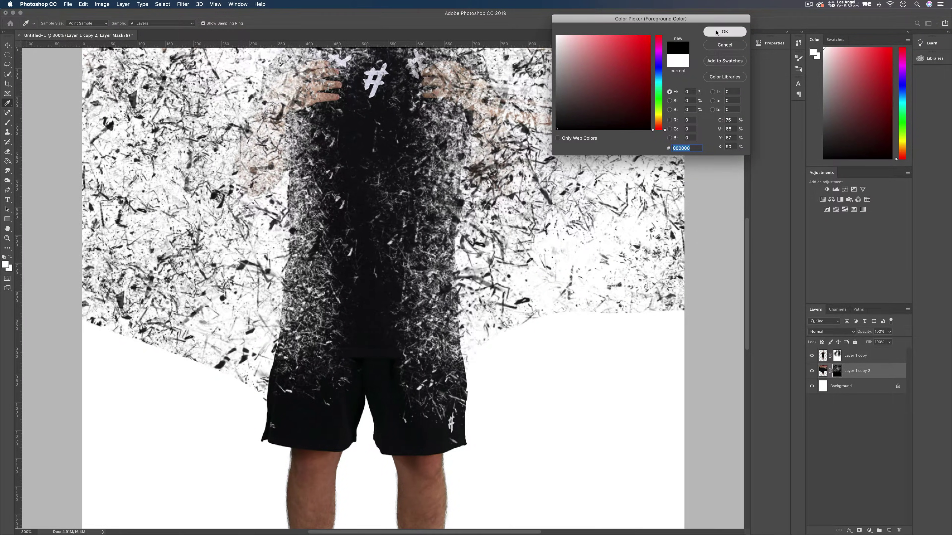
left_click(724, 32)
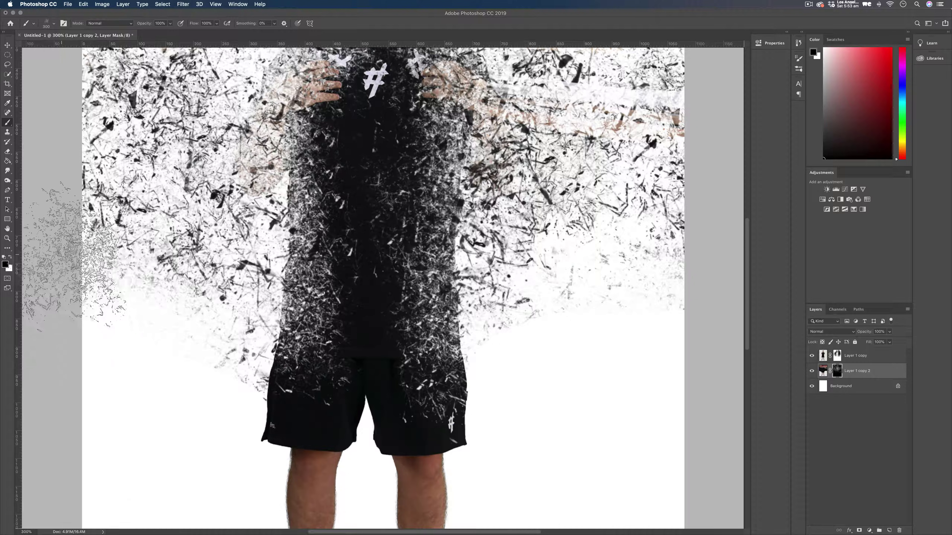
key("super+minus")
key("super+minus")
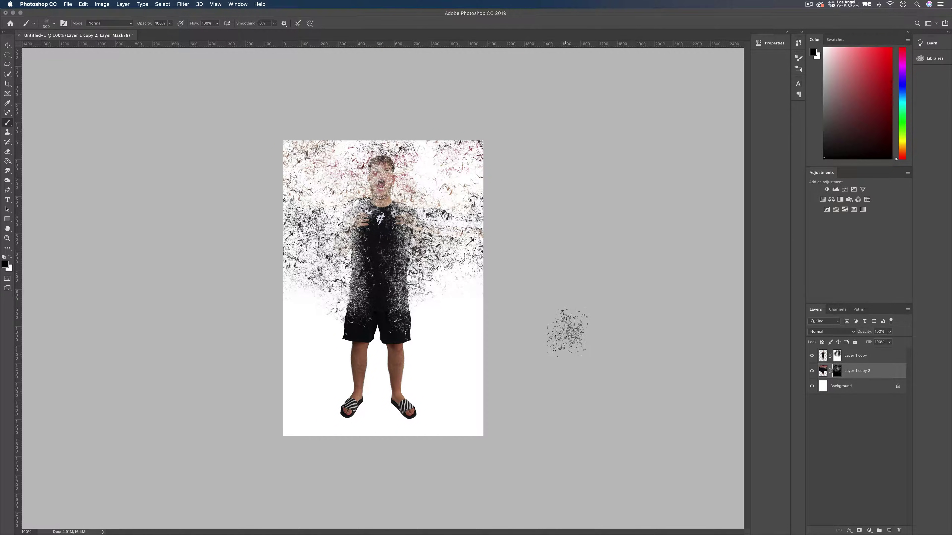
Shatter a bit more of the face on Layer 1 copy 2's mask.
key("super+shift+2")
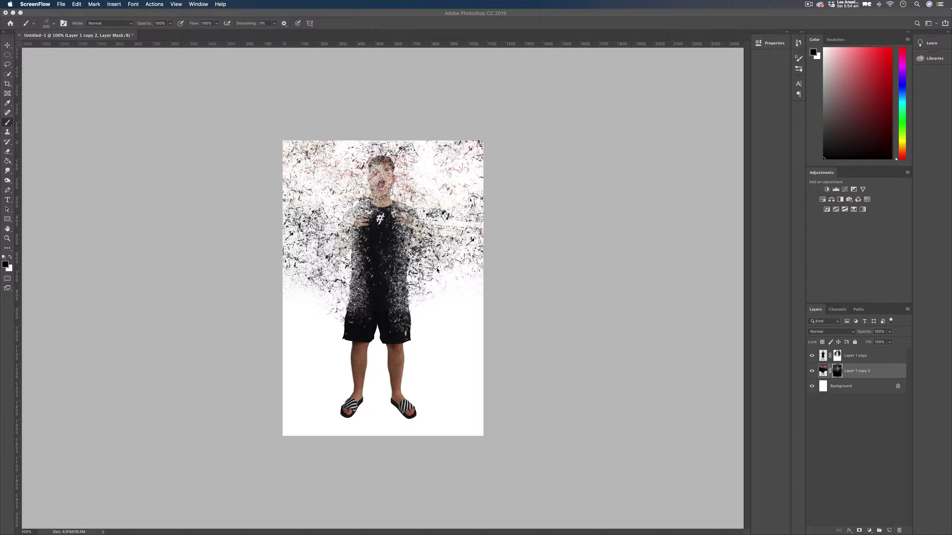
left_click(398, 217)
scroll(398, 216, "up", 2)
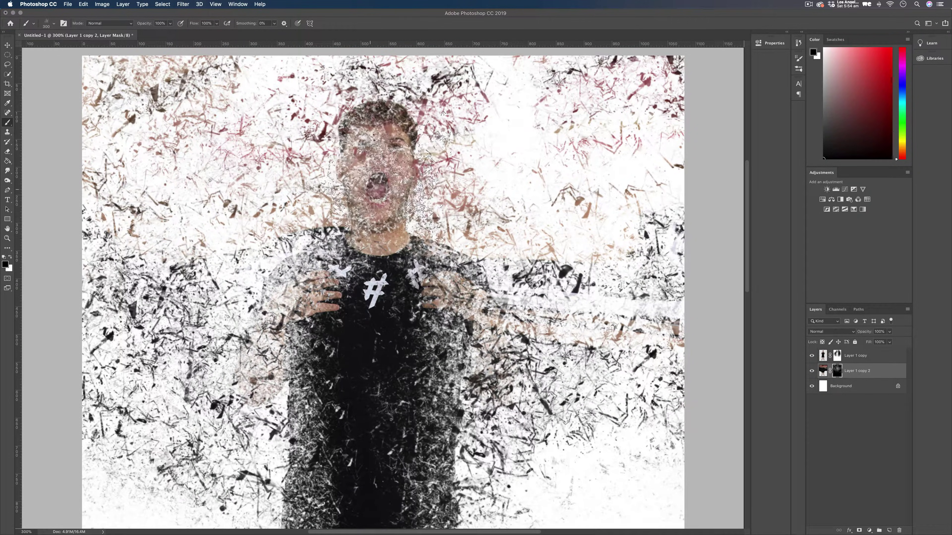
left_click_drag(375, 173, 375, 180)
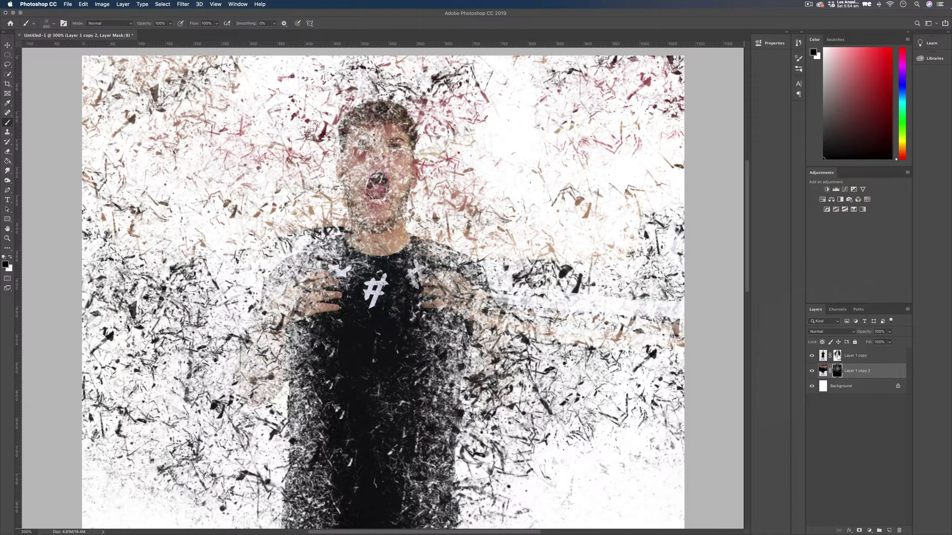
Paint white at size 175 on Layer 1 copy's mask, restoring face, mouth, neck, chest and hand.
left_click(836, 356)
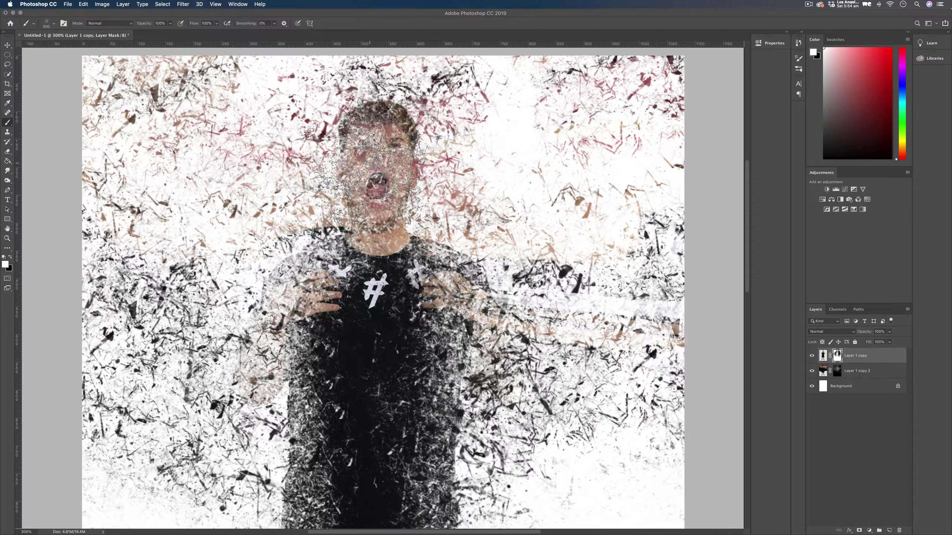
key("bracketleft")
key("bracketleft")
key("bracketleft")
mouse_move(371, 150)
left_mouse_down()
mouse_move(371, 289)
mouse_move(342, 323)
mouse_move(318, 296)
mouse_move(327, 303)
left_mouse_up()
mouse_move(376, 326)
left_mouse_down()
mouse_move(430, 293)
mouse_move(436, 303)
mouse_move(389, 263)
mouse_move(369, 139)
mouse_move(355, 154)
mouse_move(389, 169)
mouse_move(379, 161)
left_mouse_up()
key("super+minus")
key("super+minus")
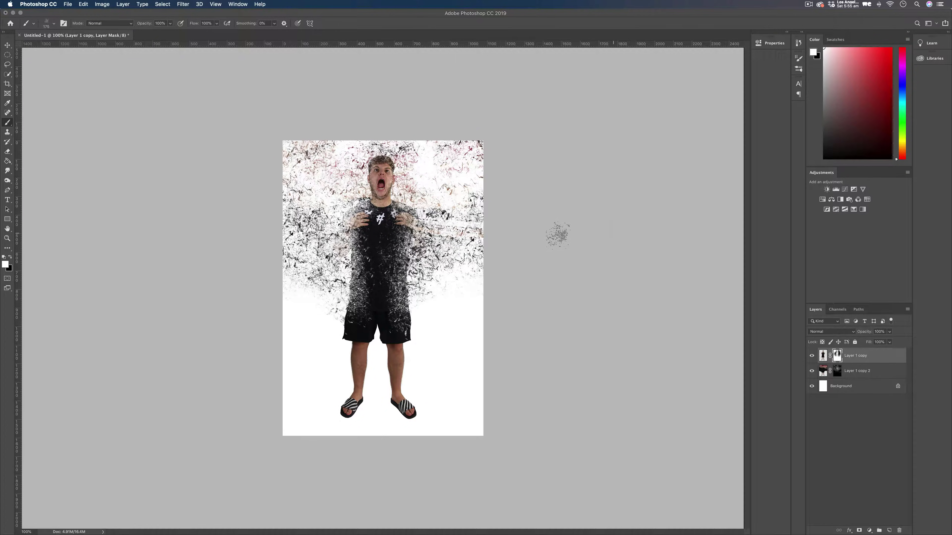
Zoom in to 200% on the fragmented upper body to inspect the glass particles.
key("super+plus")
scroll(557, 262, "up", 5)
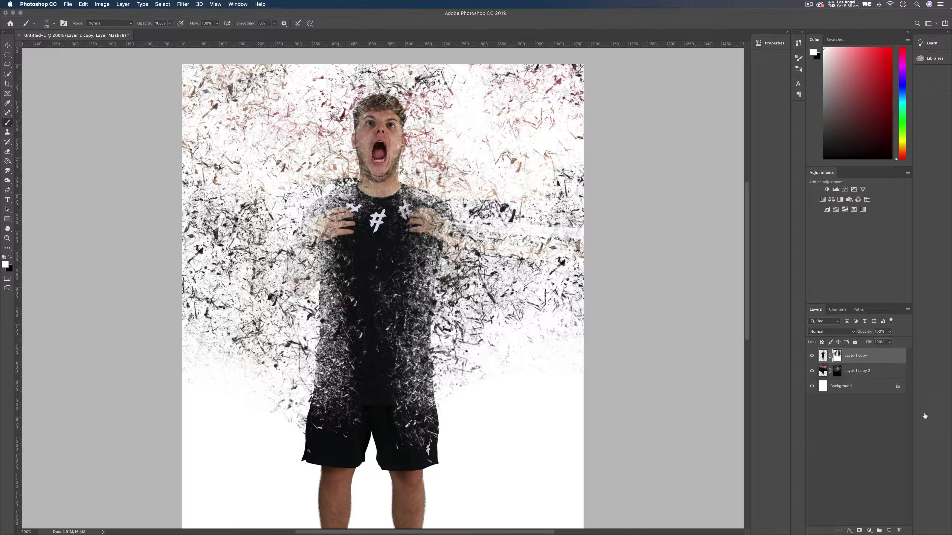
Add a new layer above Layer 1 copy 2, pick a soft round brush, and set teal foreground.
left_click(873, 375)
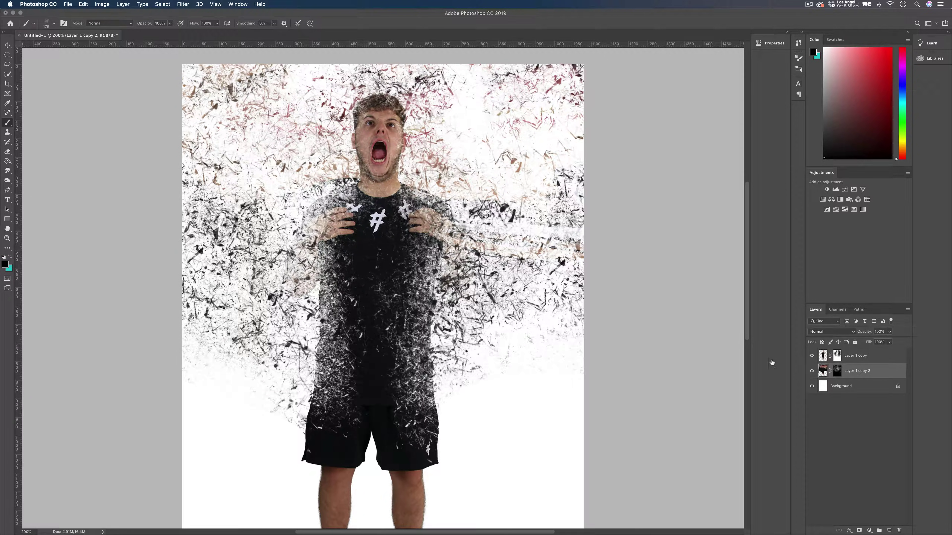
left_click(889, 530)
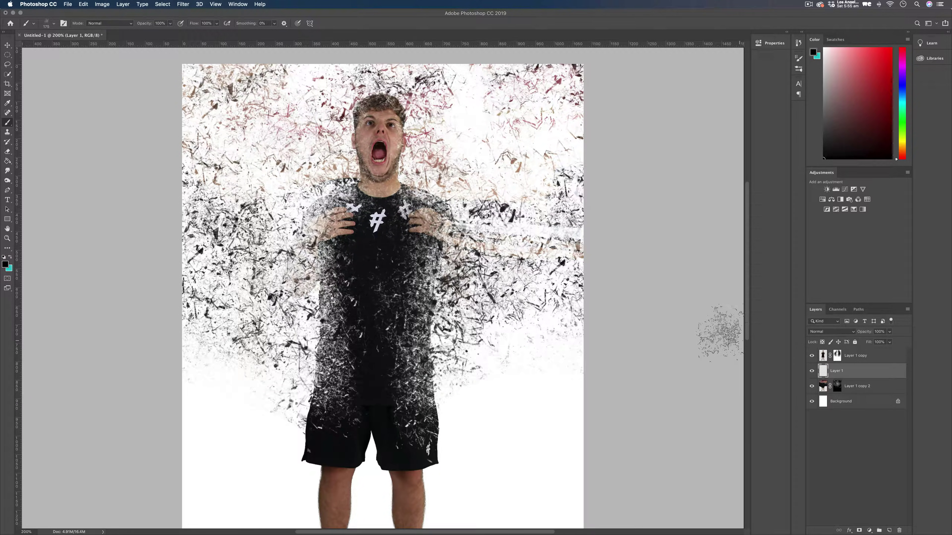
left_click(48, 23)
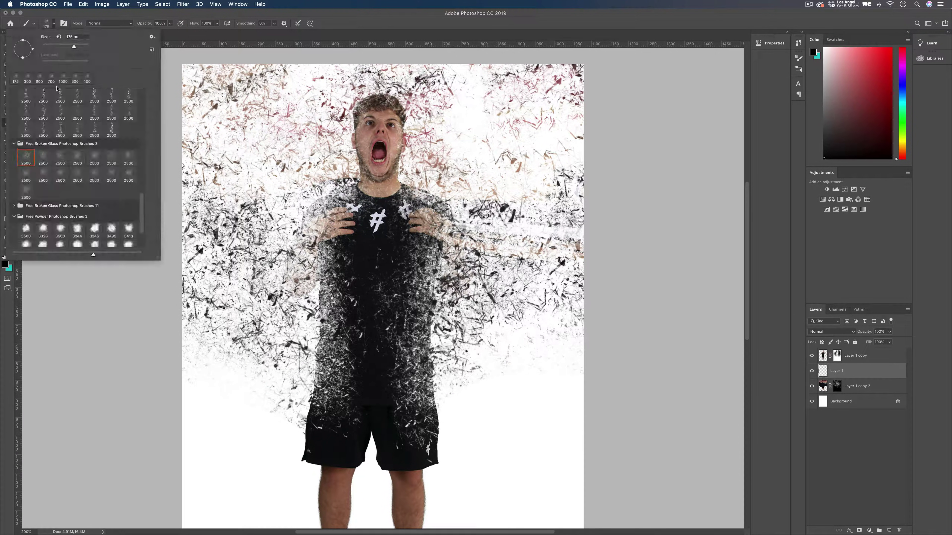
scroll(49, 110, "up", 15)
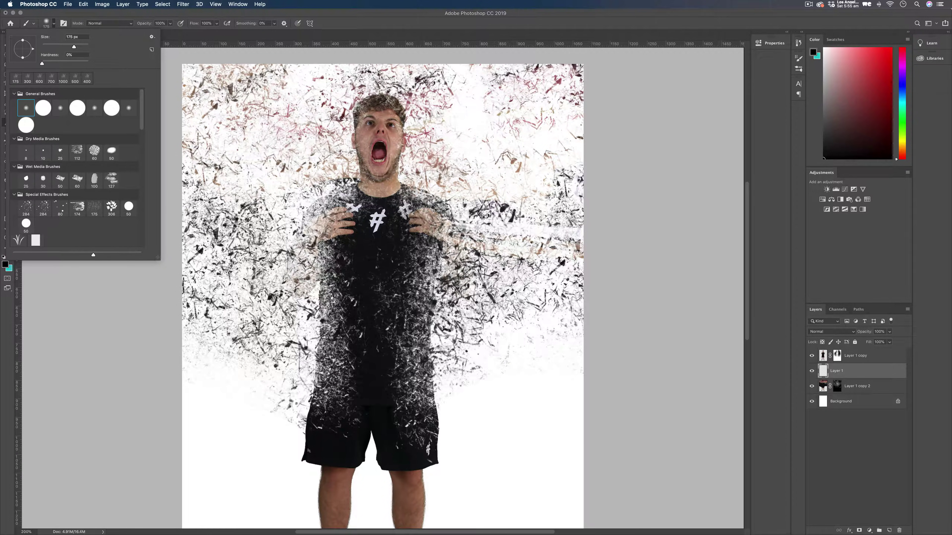
left_click(4, 263)
left_click_drag(658, 87, 660, 79)
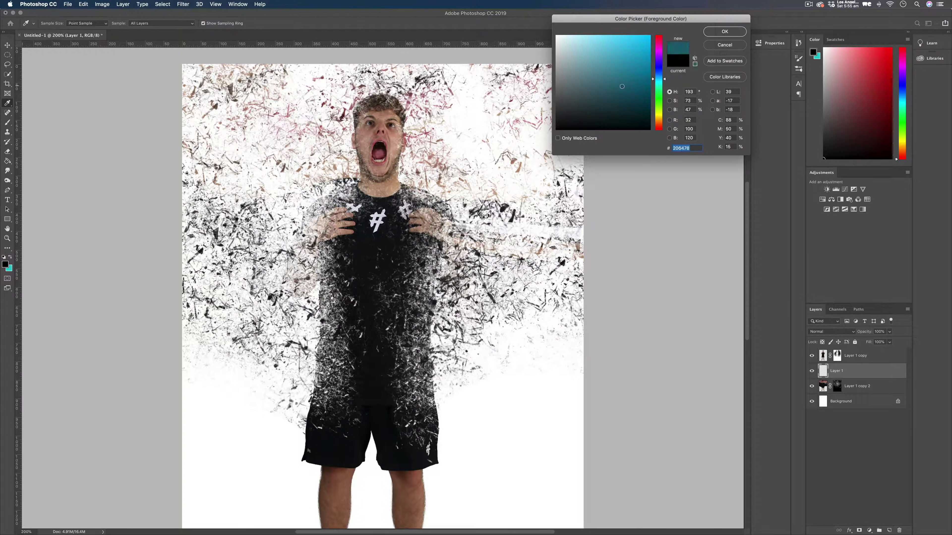
left_click(724, 30)
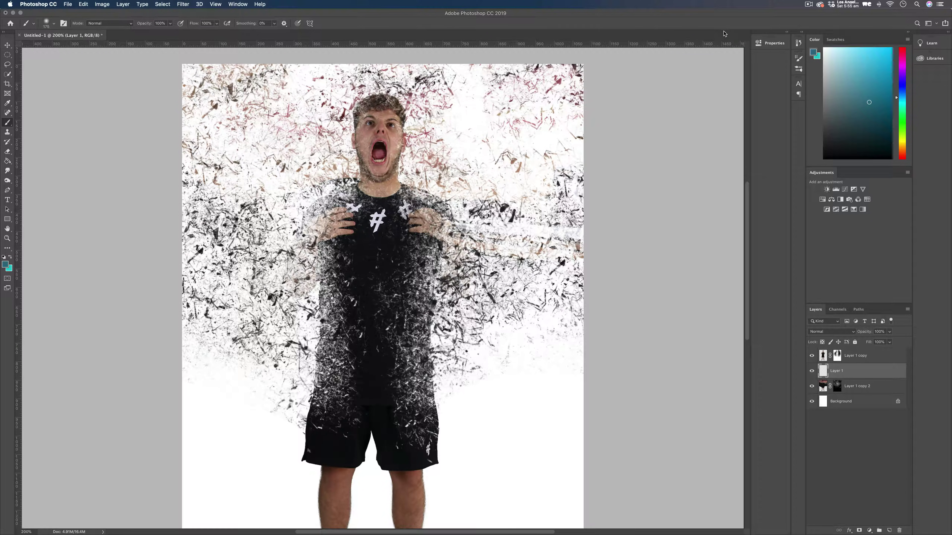
Paint soft teal over the figure's head and torso and the canvas's right side and top.
scroll(386, 219, "down", 2)
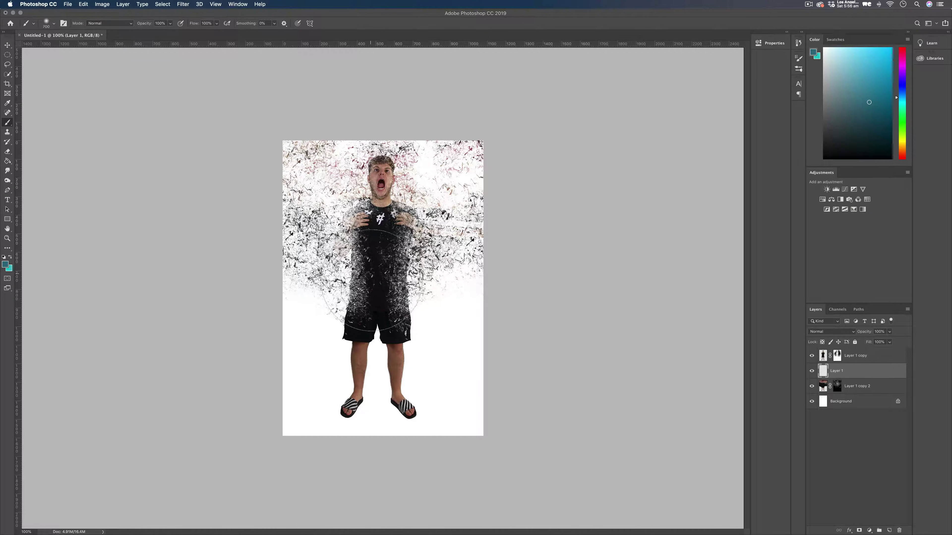
mouse_move(379, 256)
left_mouse_down()
mouse_move(386, 262)
mouse_move(412, 210)
mouse_move(338, 195)
mouse_move(353, 236)
mouse_move(330, 269)
mouse_move(389, 306)
mouse_move(427, 270)
mouse_move(382, 206)
mouse_move(371, 214)
left_mouse_up()
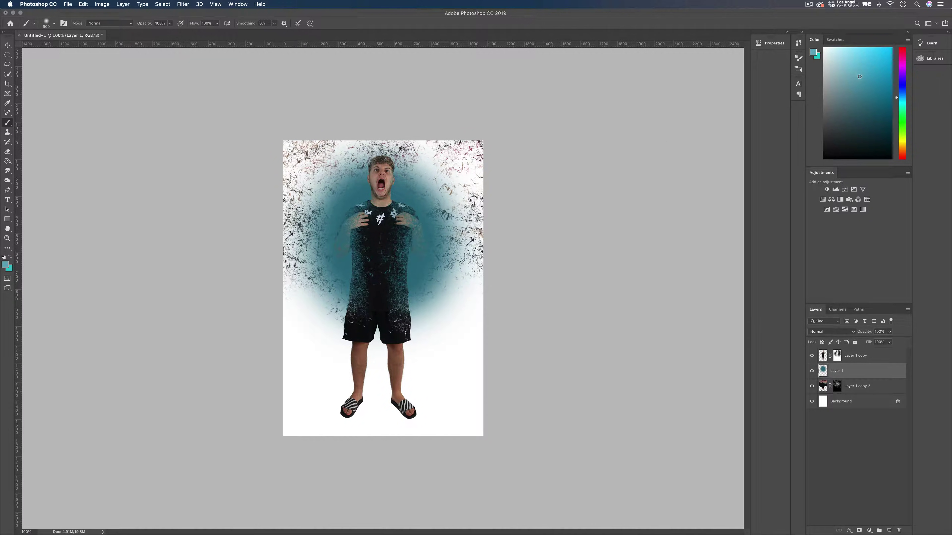
mouse_move(520, 186)
left_mouse_down()
mouse_move(465, 251)
mouse_move(489, 216)
mouse_move(483, 185)
mouse_move(457, 152)
mouse_move(391, 121)
mouse_move(303, 141)
mouse_move(290, 157)
mouse_move(300, 221)
left_mouse_up()
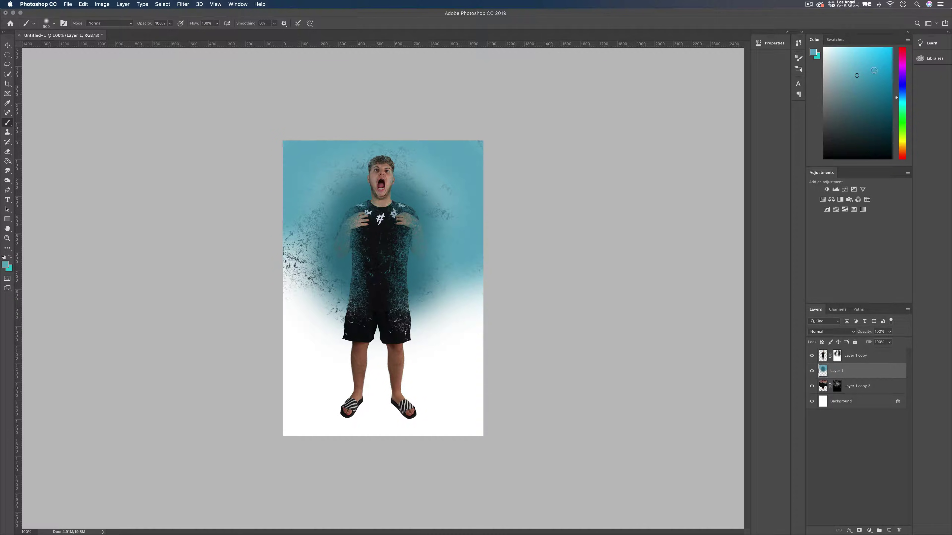
mouse_move(517, 203)
left_mouse_down()
mouse_move(505, 143)
mouse_move(480, 105)
mouse_move(416, 99)
mouse_move(257, 161)
left_mouse_up()
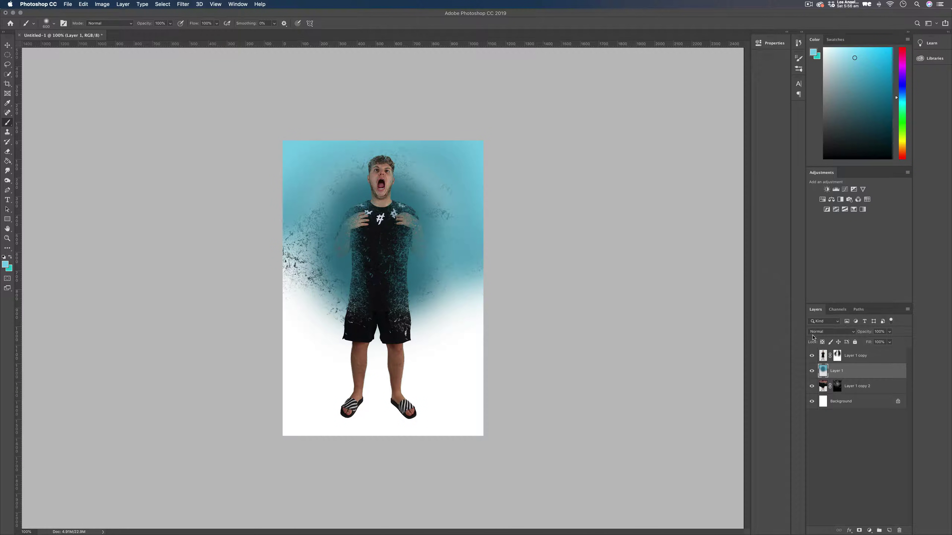
Set the teal Layer 1 to Overlay blending and drag the new Layer 2 to the top.
left_click(834, 332)
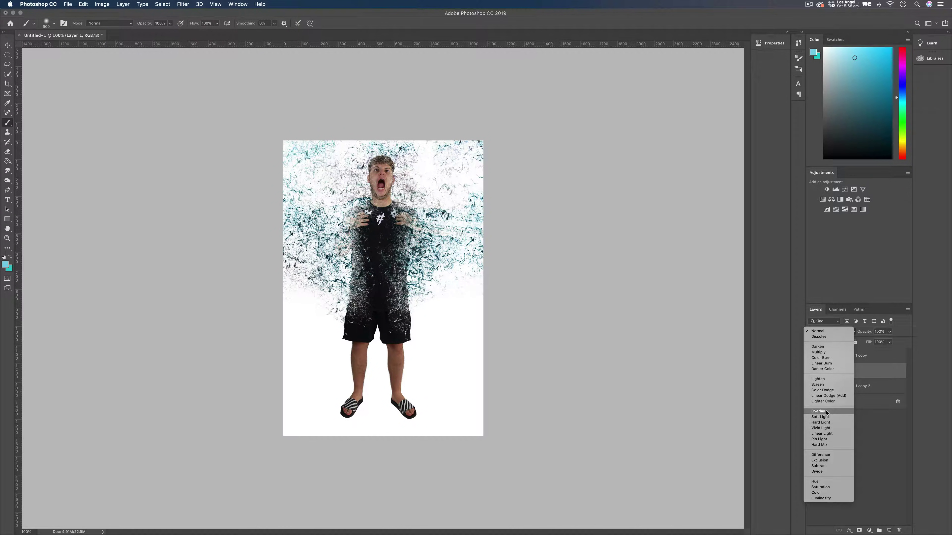
left_click(372, 268)
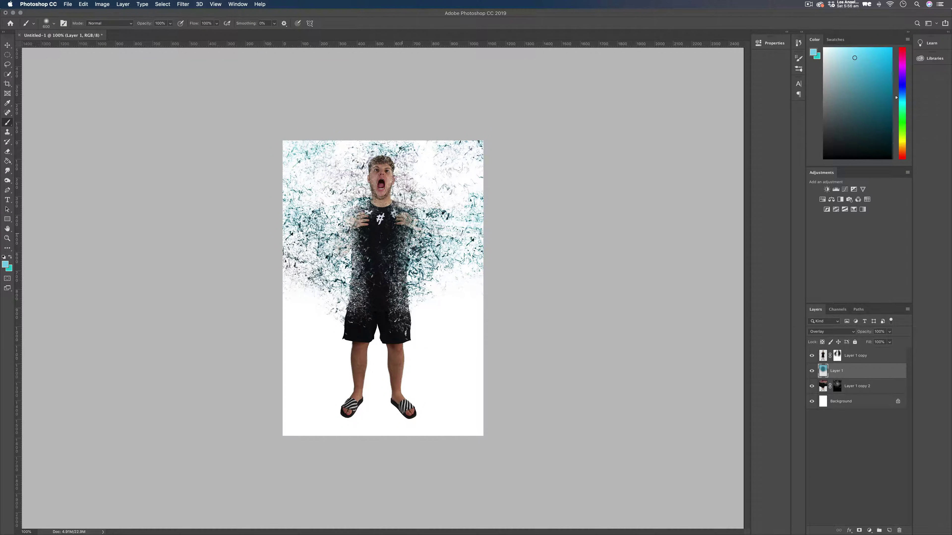
scroll(398, 248, "up", 3)
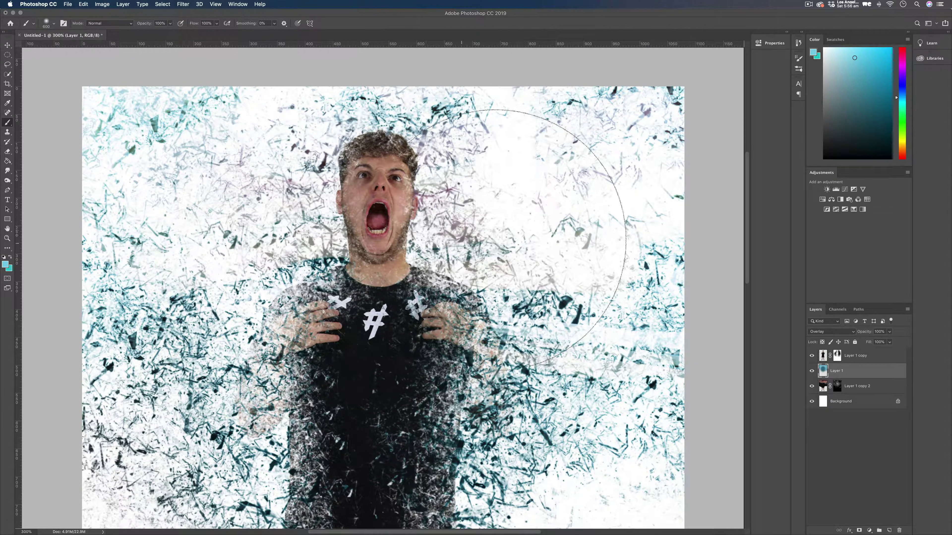
scroll(480, 229, "down", 2)
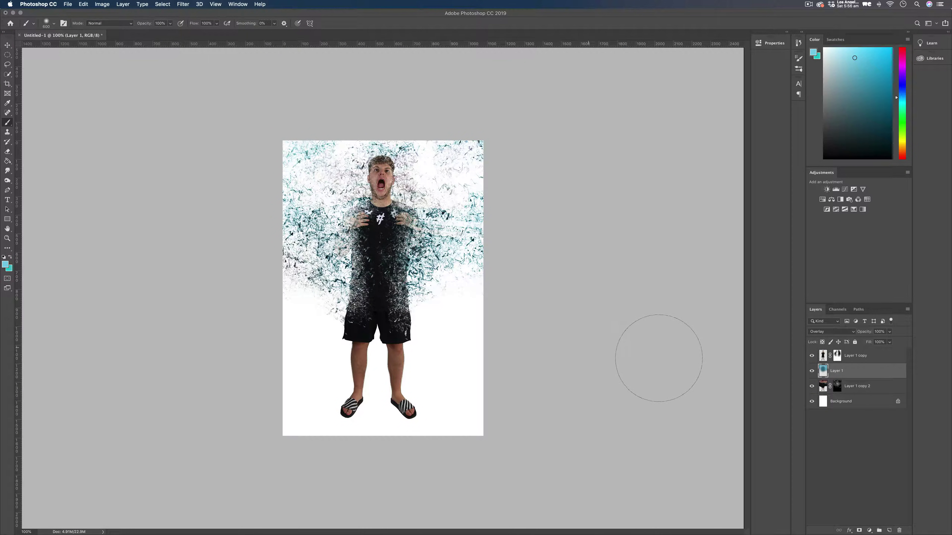
left_click_drag(866, 373, 864, 349)
Fill the area outside a large canvas-filling ellipse with black on Layer 2, then deselect.
key("m")
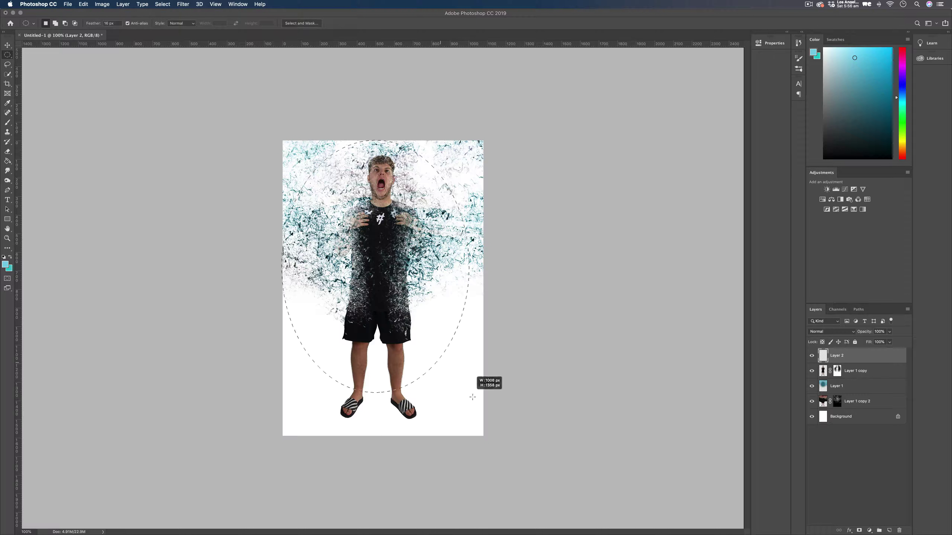
left_click_drag(473, 397, 483, 437)
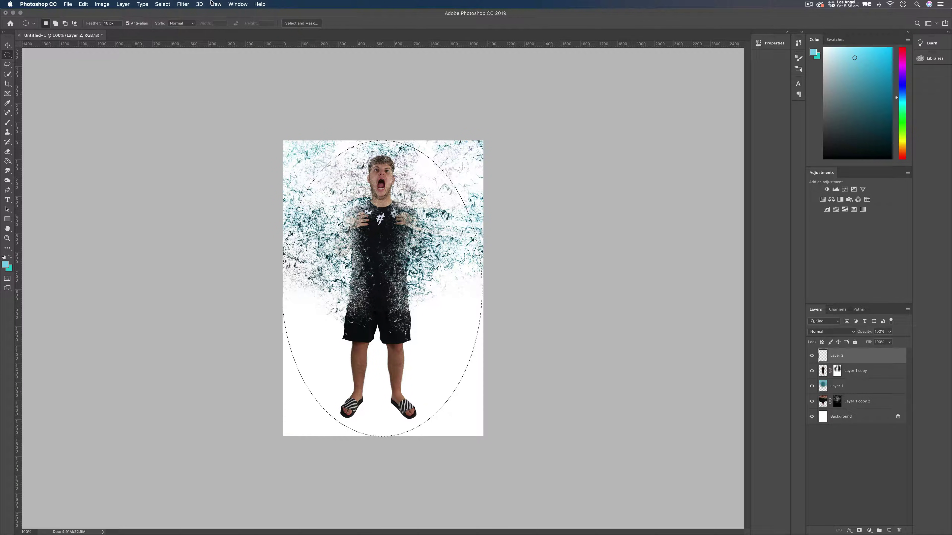
left_click(7, 162)
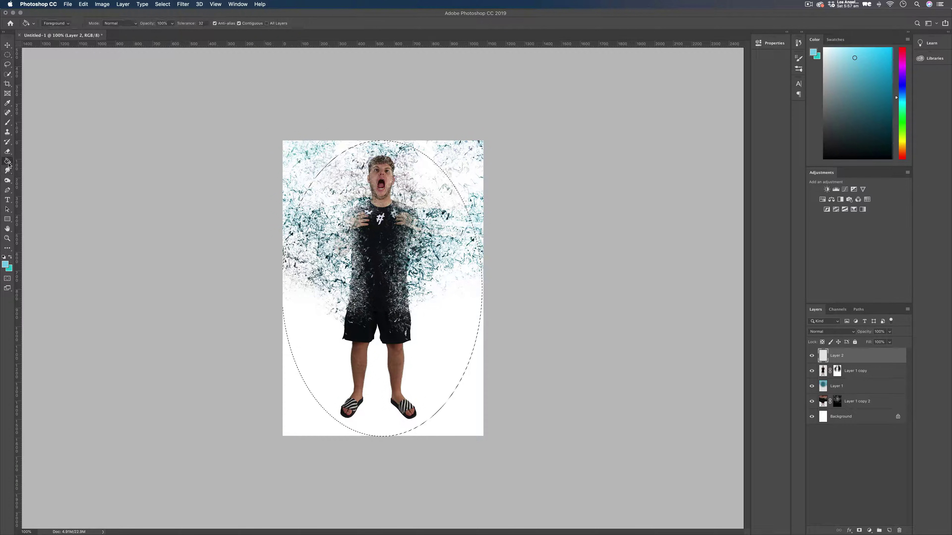
left_click(4, 257)
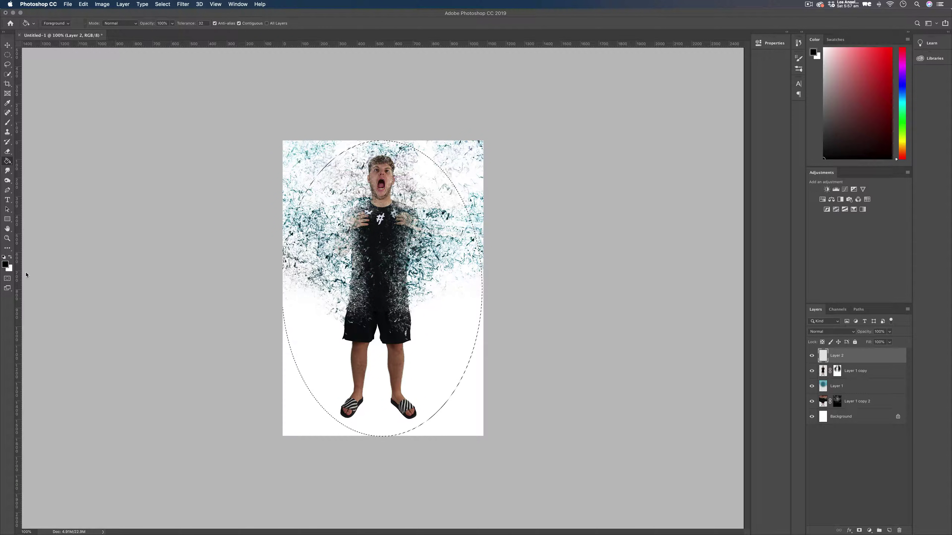
left_click(162, 4)
left_click(166, 36)
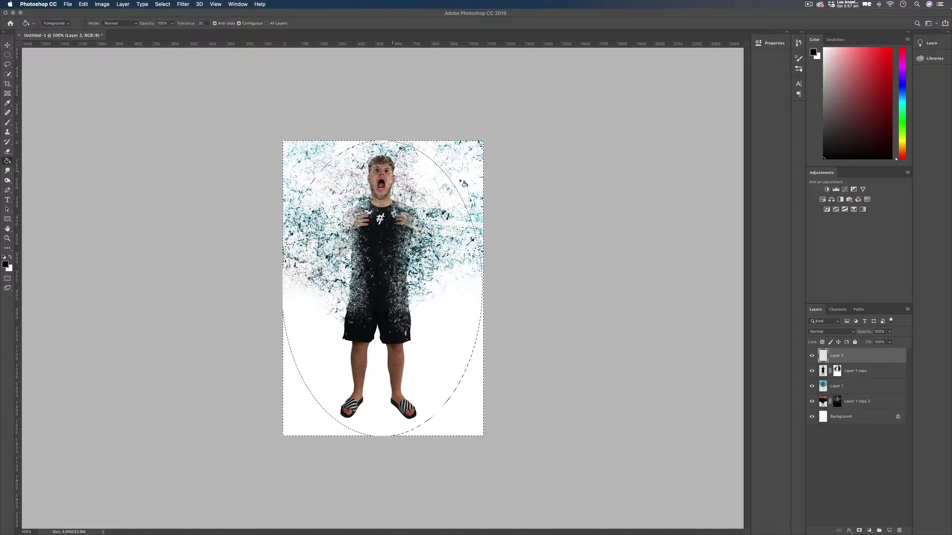
left_click(298, 157)
key("m")
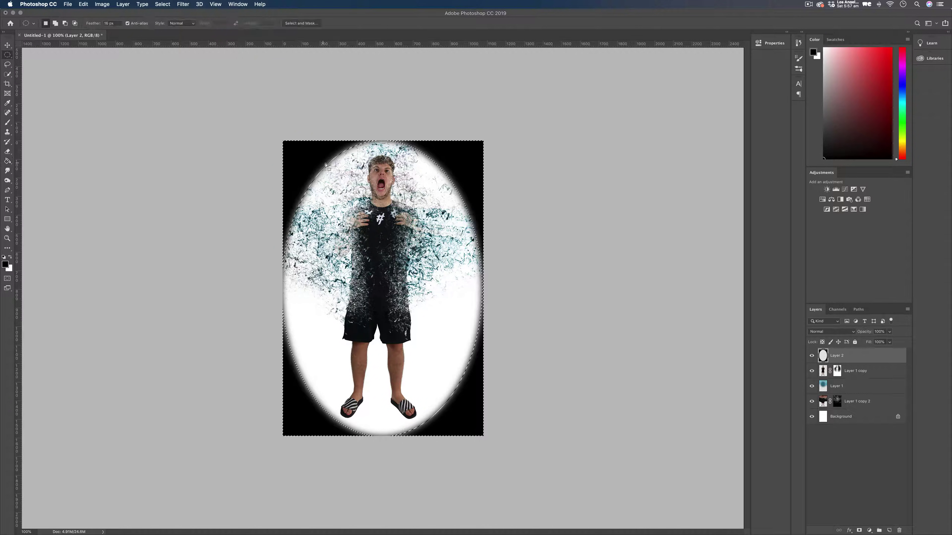
left_click(325, 165)
Apply a 365.1-pixel Gaussian Blur to the black vignette and set Layer 2 opacity to 40%.
left_click(183, 4)
mouse_move(244, 93)
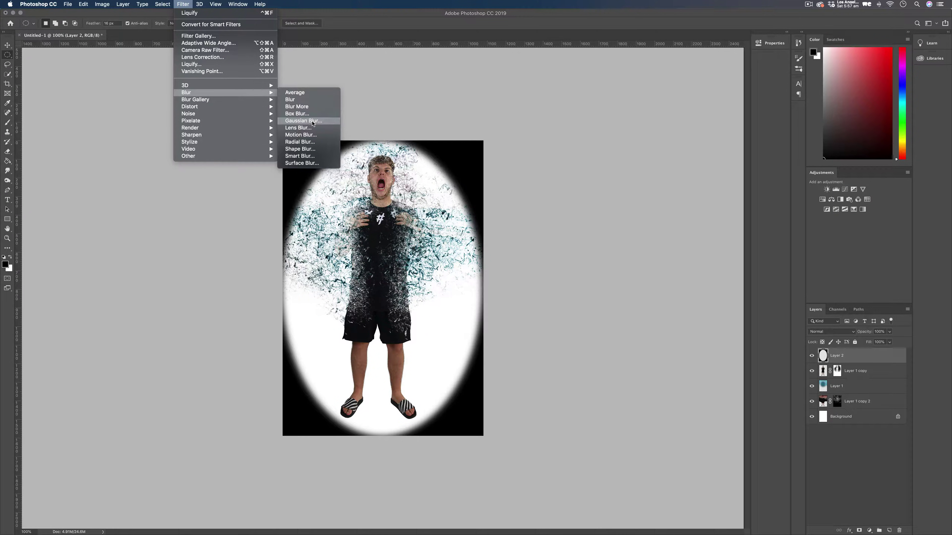
left_click(303, 121)
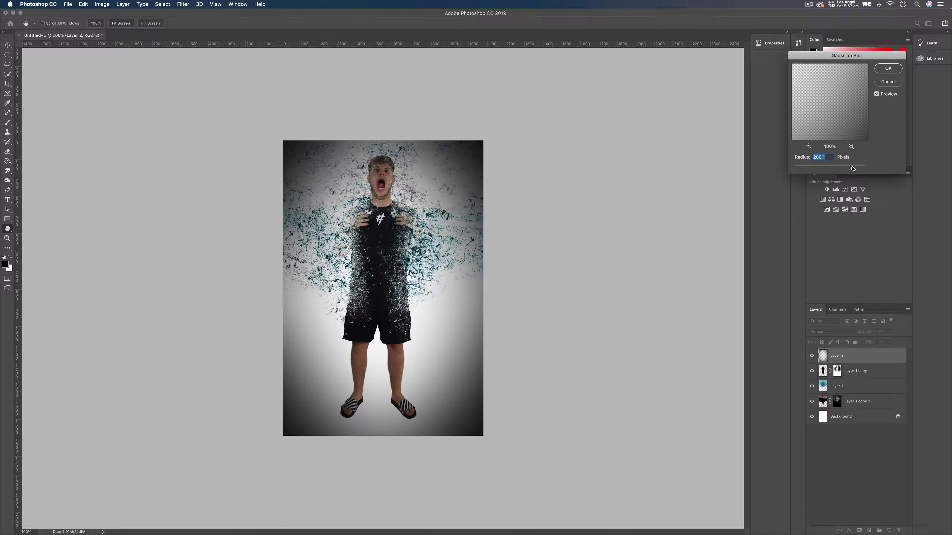
left_click_drag(852, 168, 854, 169)
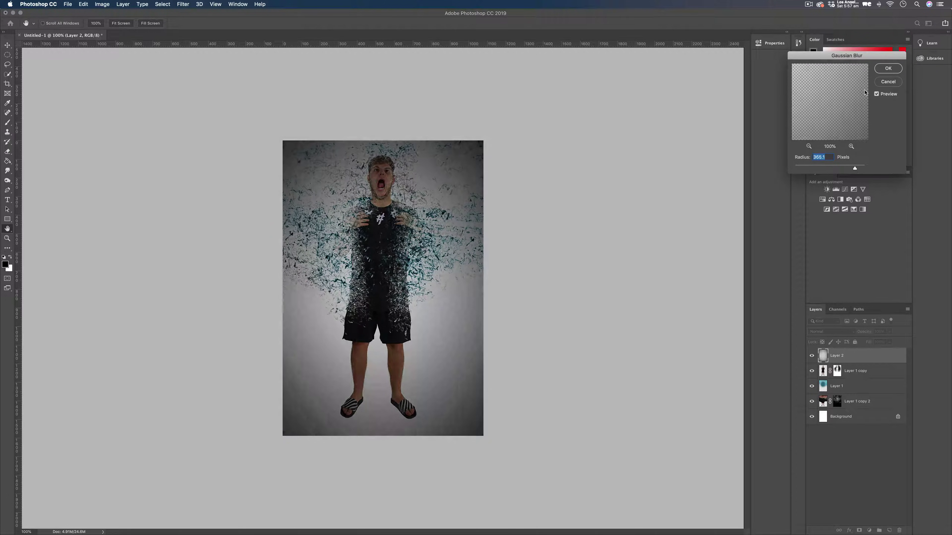
left_click(888, 68)
left_click_drag(868, 336, 842, 335)
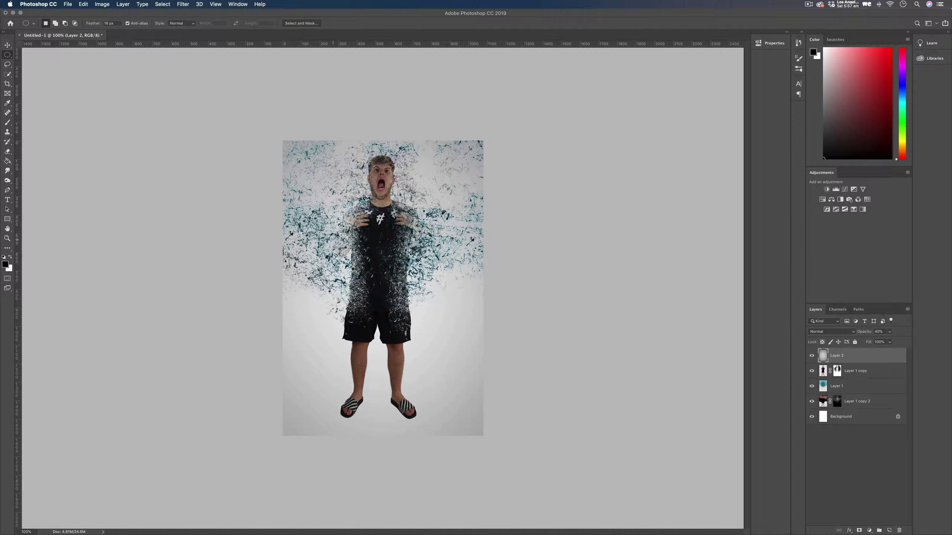